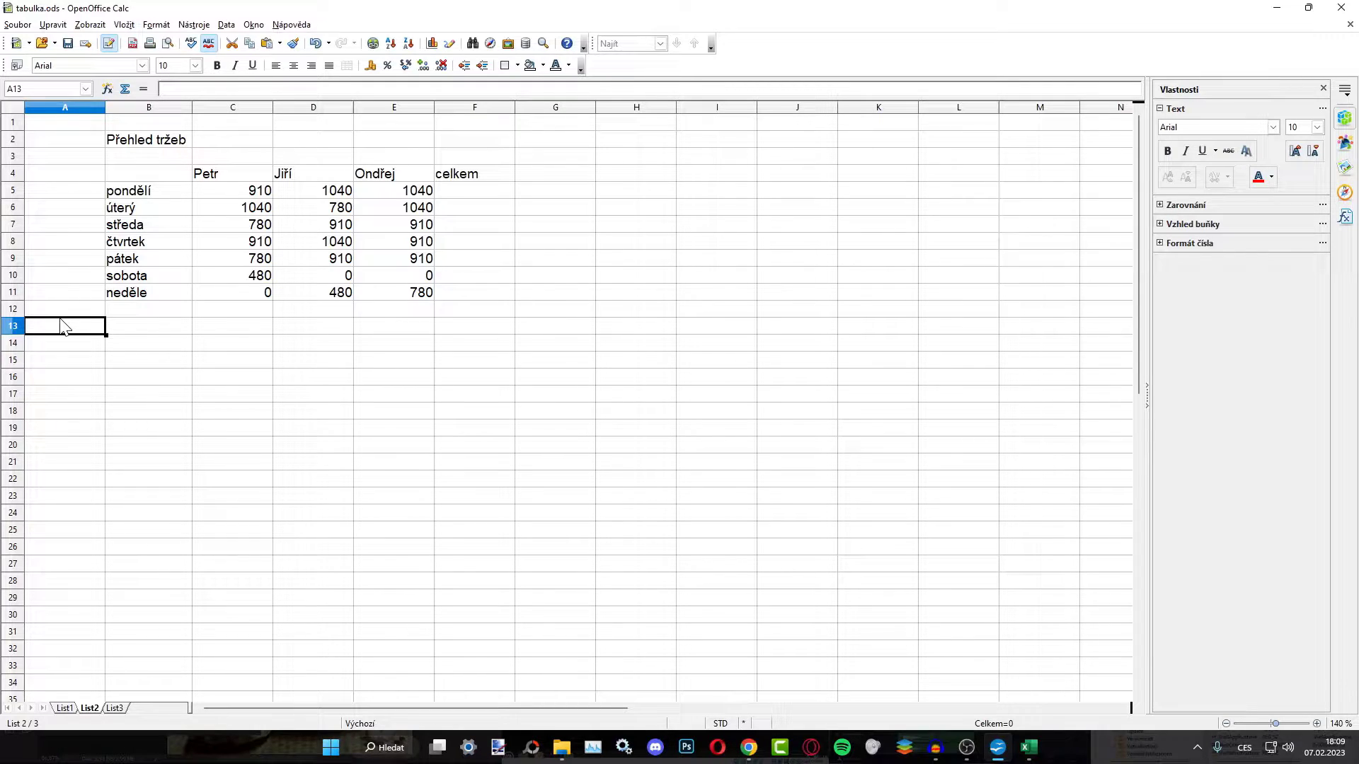
Apply full inner and outer borders to the sales table range B4:F11
drag(113, 173, 454, 293)
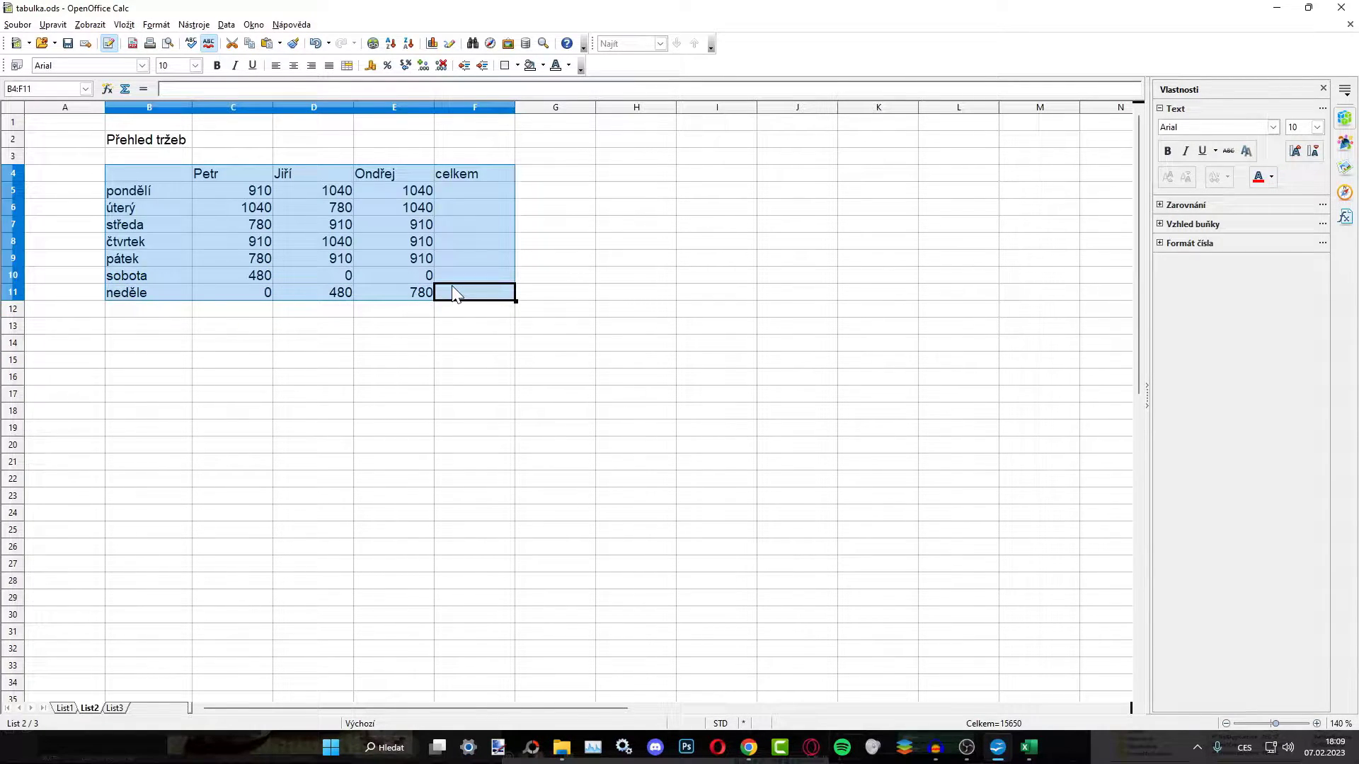
key(ctrl+F5)
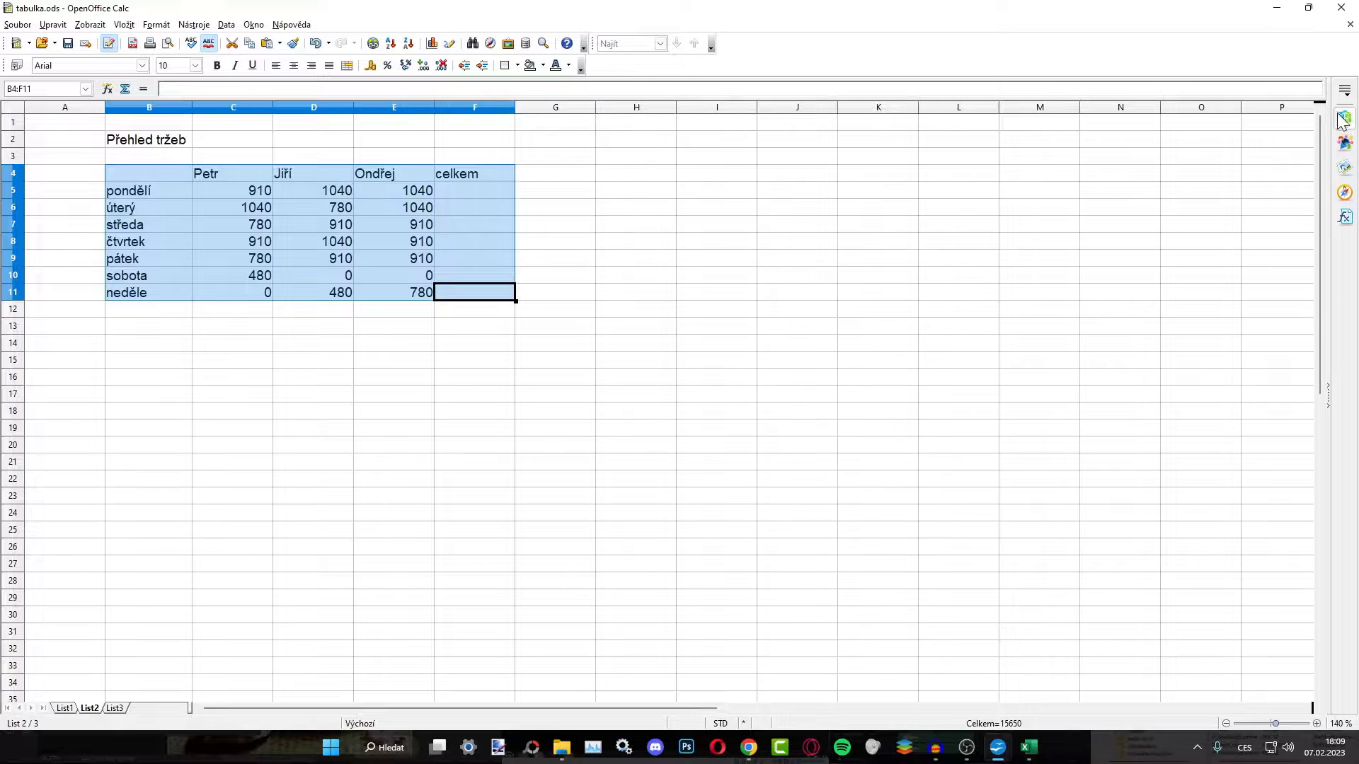
click(1344, 91)
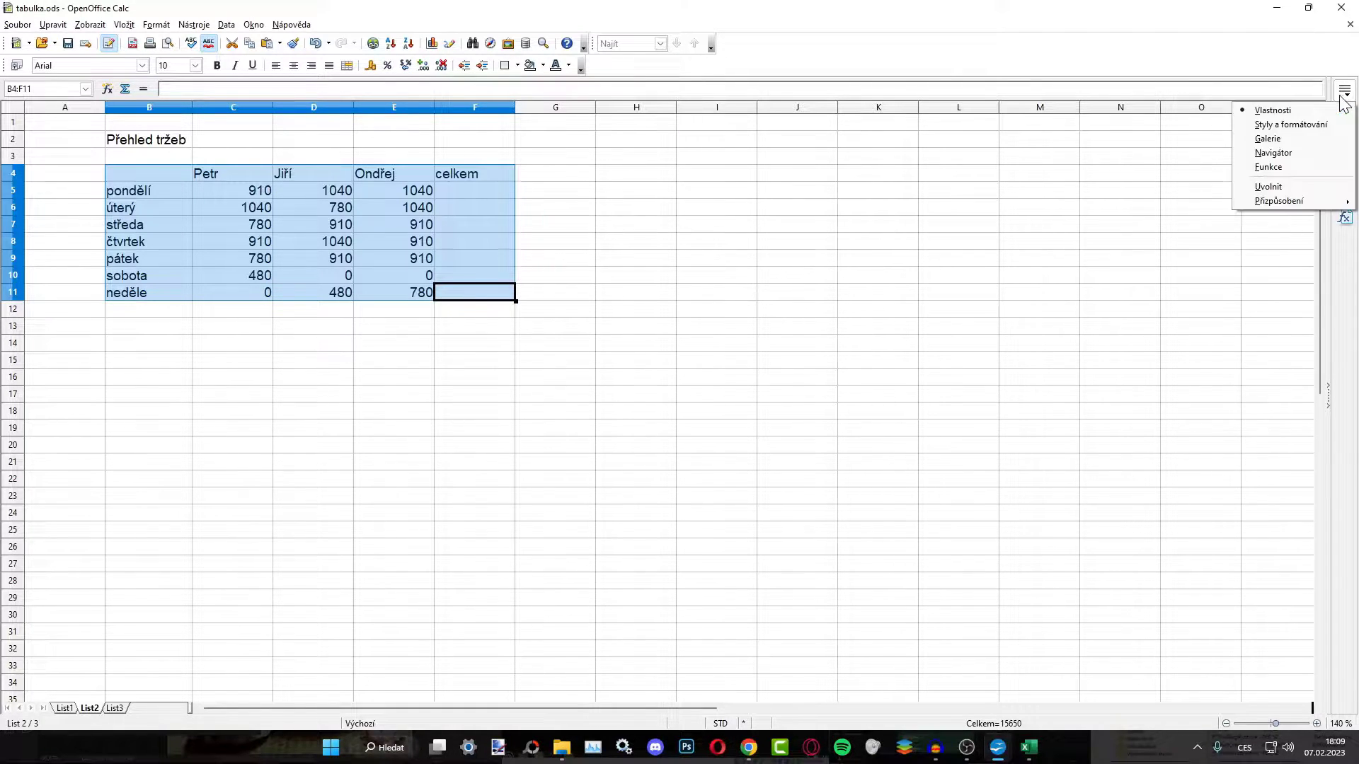
click(1295, 113)
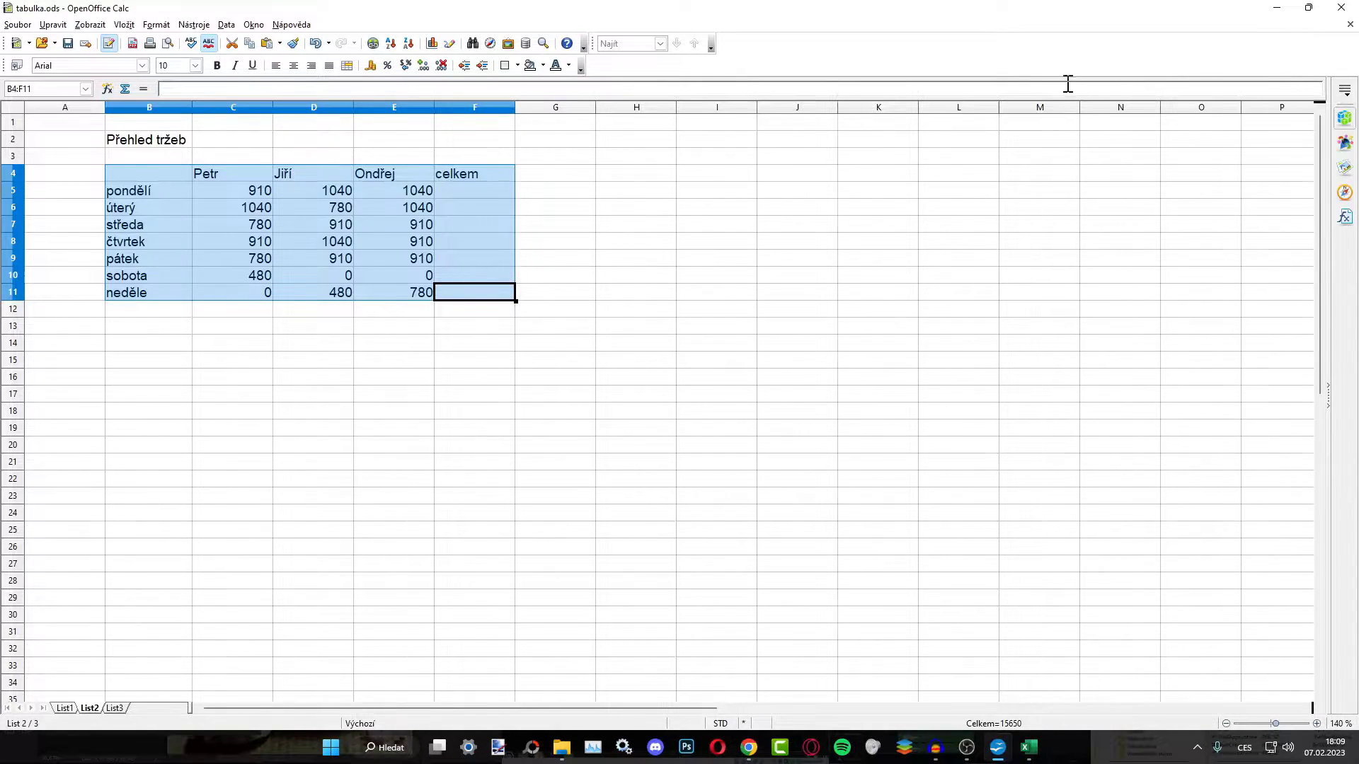
click(1340, 124)
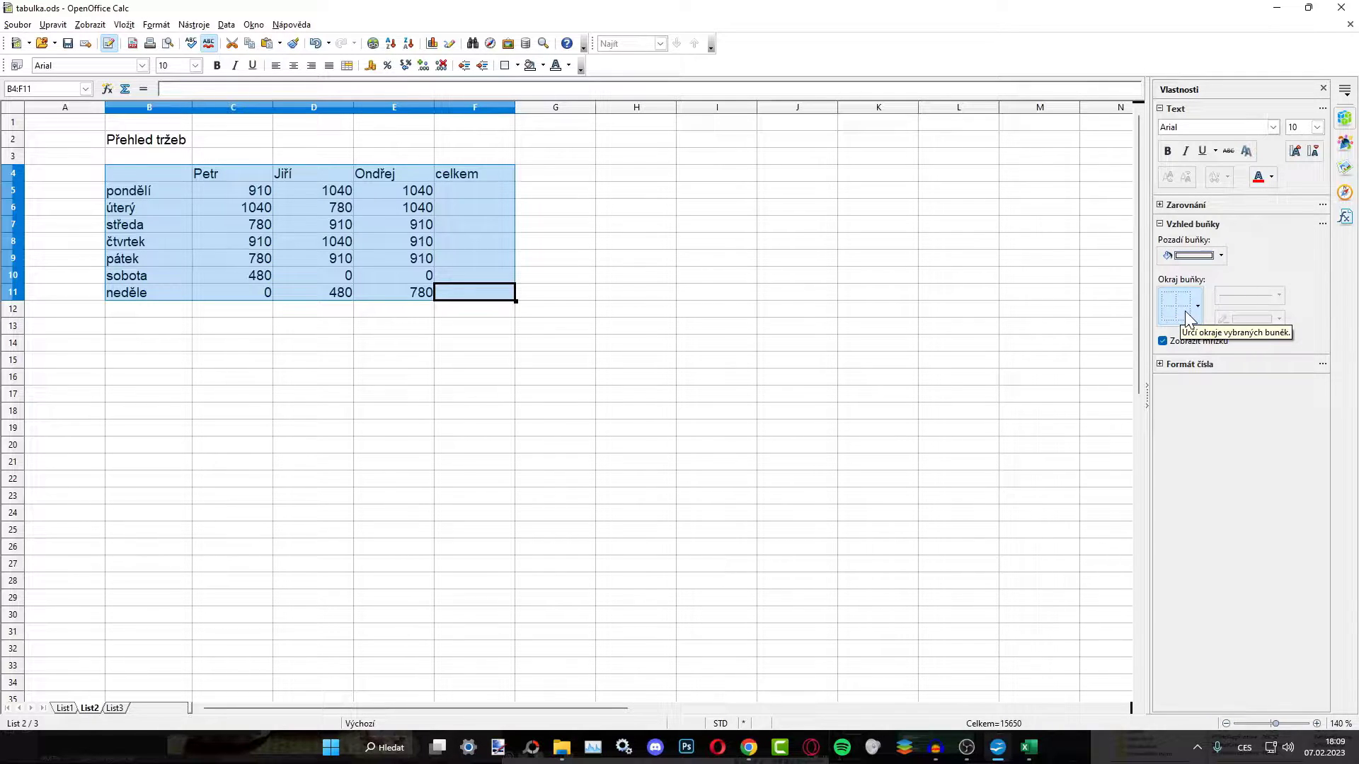
click(1187, 318)
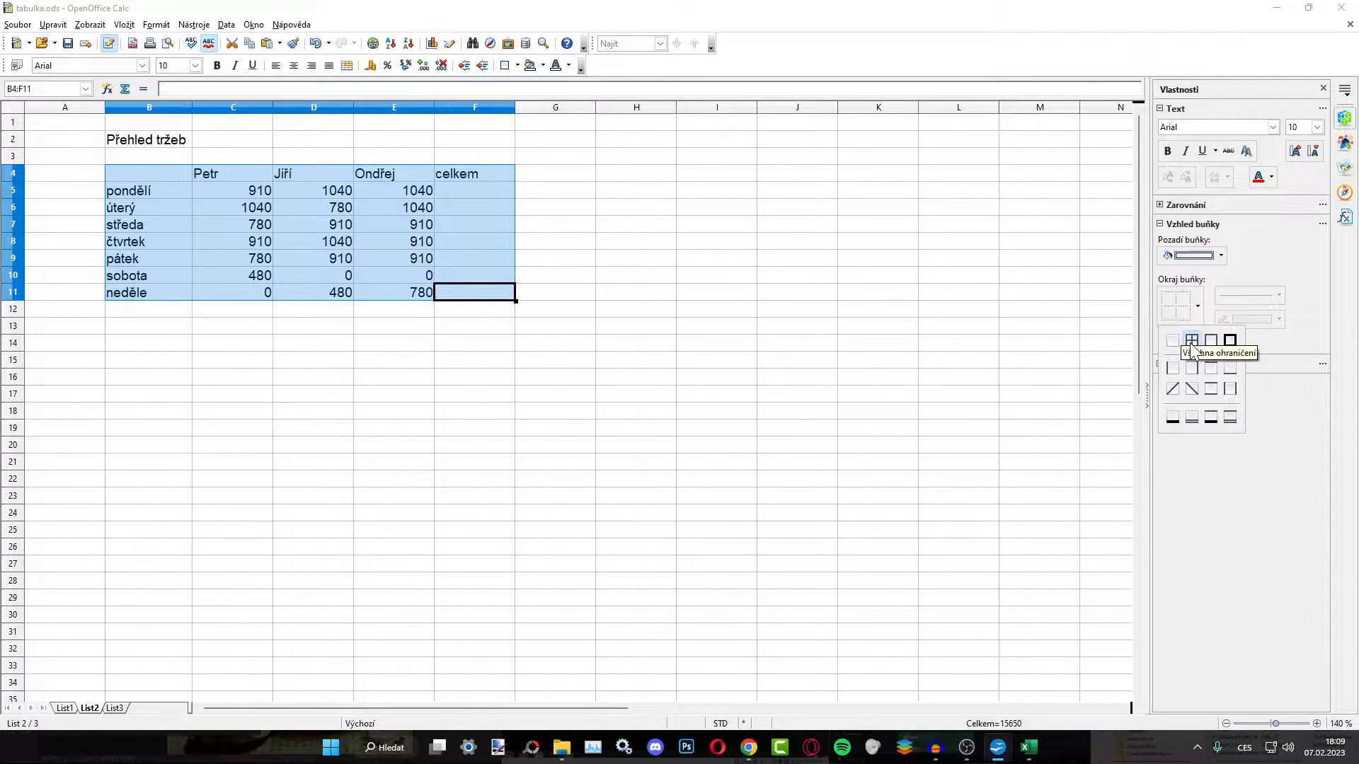
click(1192, 343)
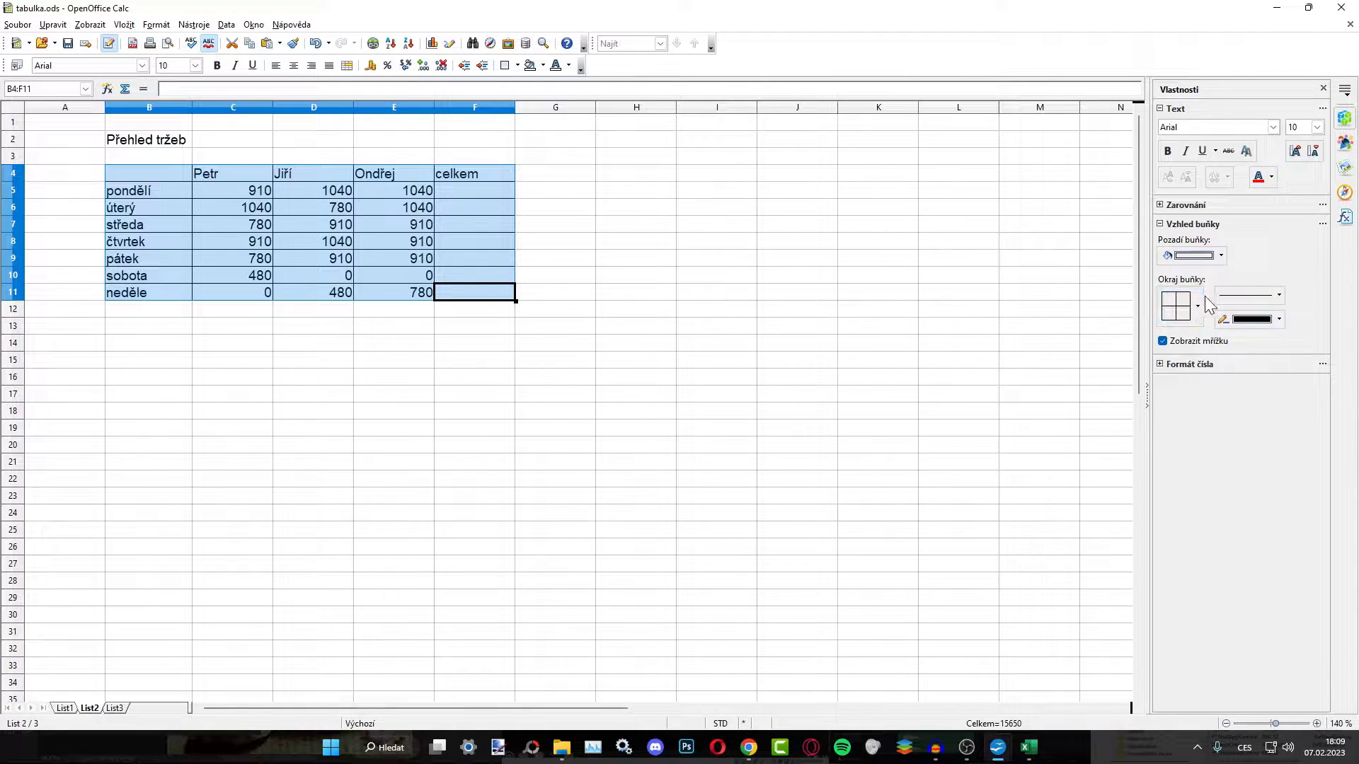
click(1274, 295)
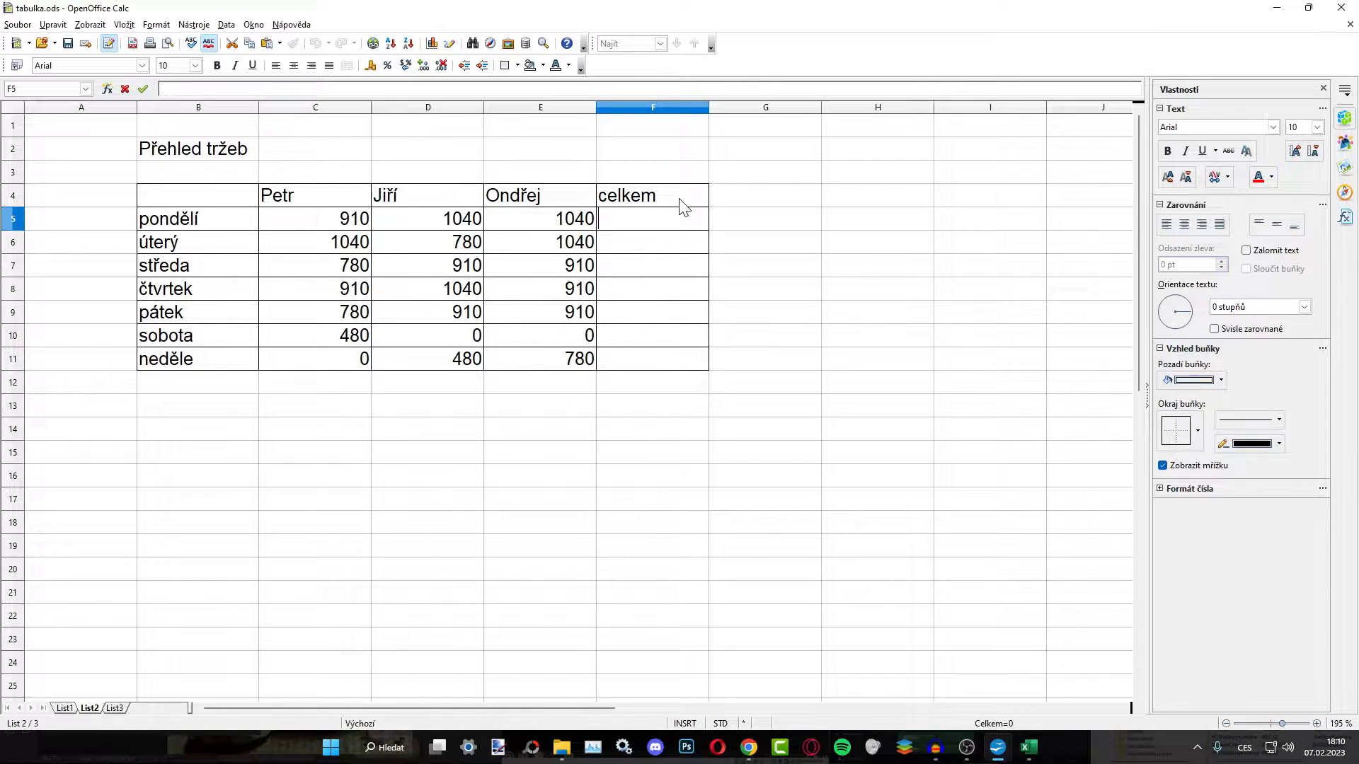
Give the header cells C4:F4 a yellow background colour
drag(682, 206, 328, 206)
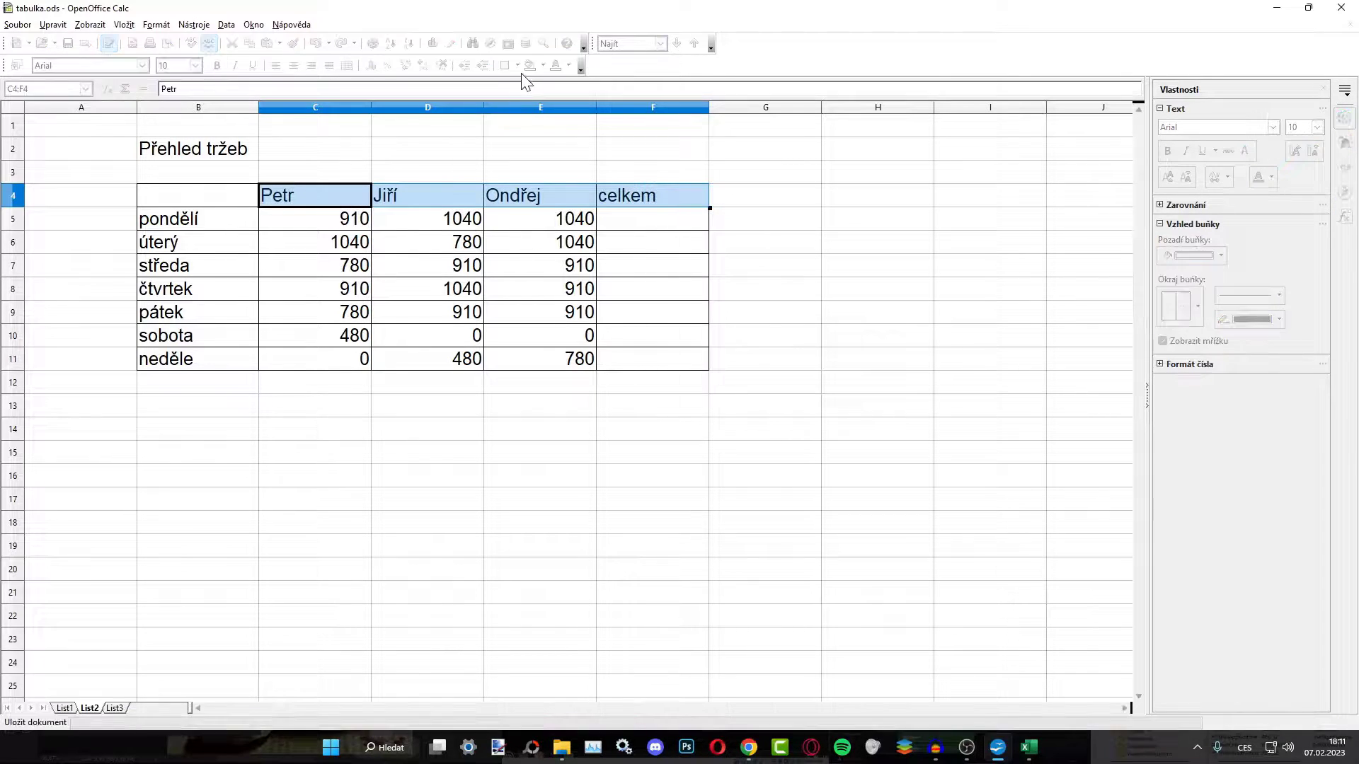
click(542, 65)
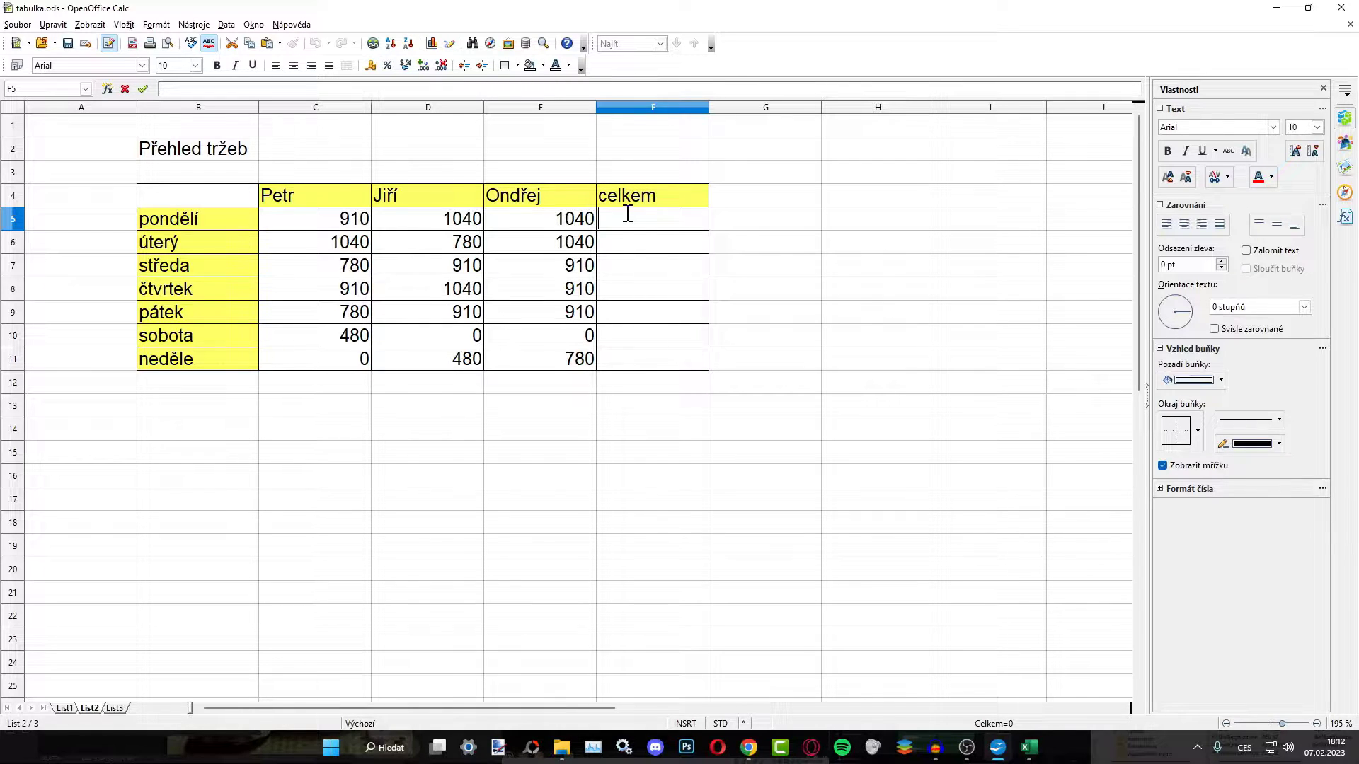
Enter the Monday total in F5 by adding the three sales cells with =C5+D5+E5
text(=)
key(Left)
key(Left)
key(Left)
text(+)
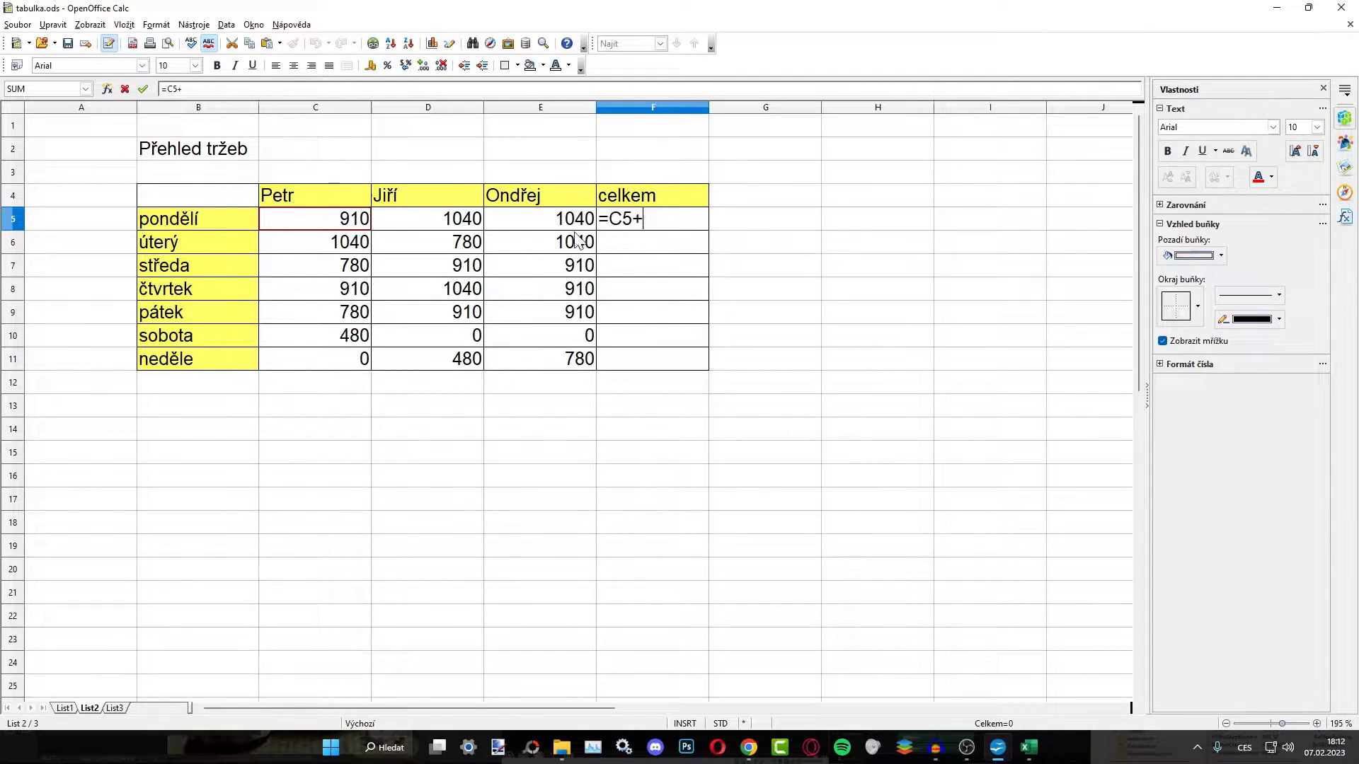
click(411, 223)
text(+)
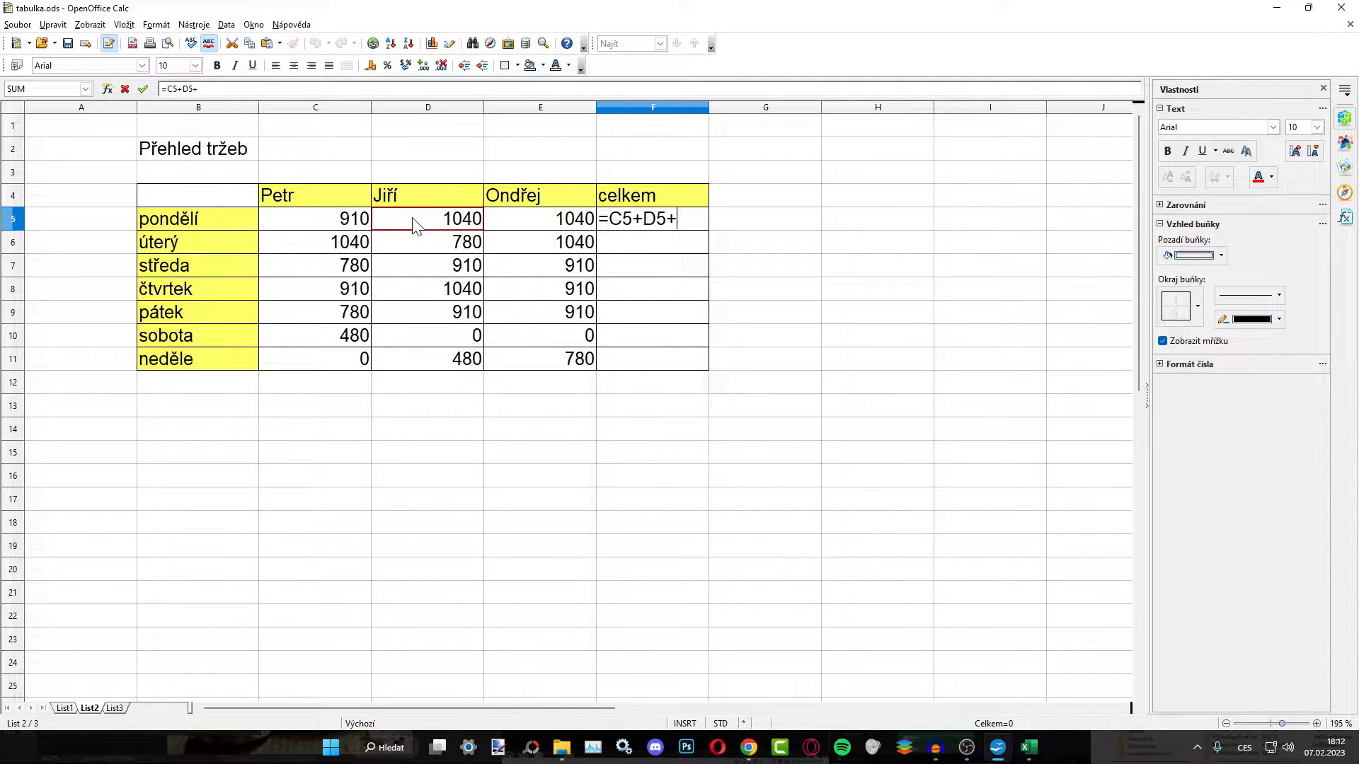
click(538, 230)
key(Return)
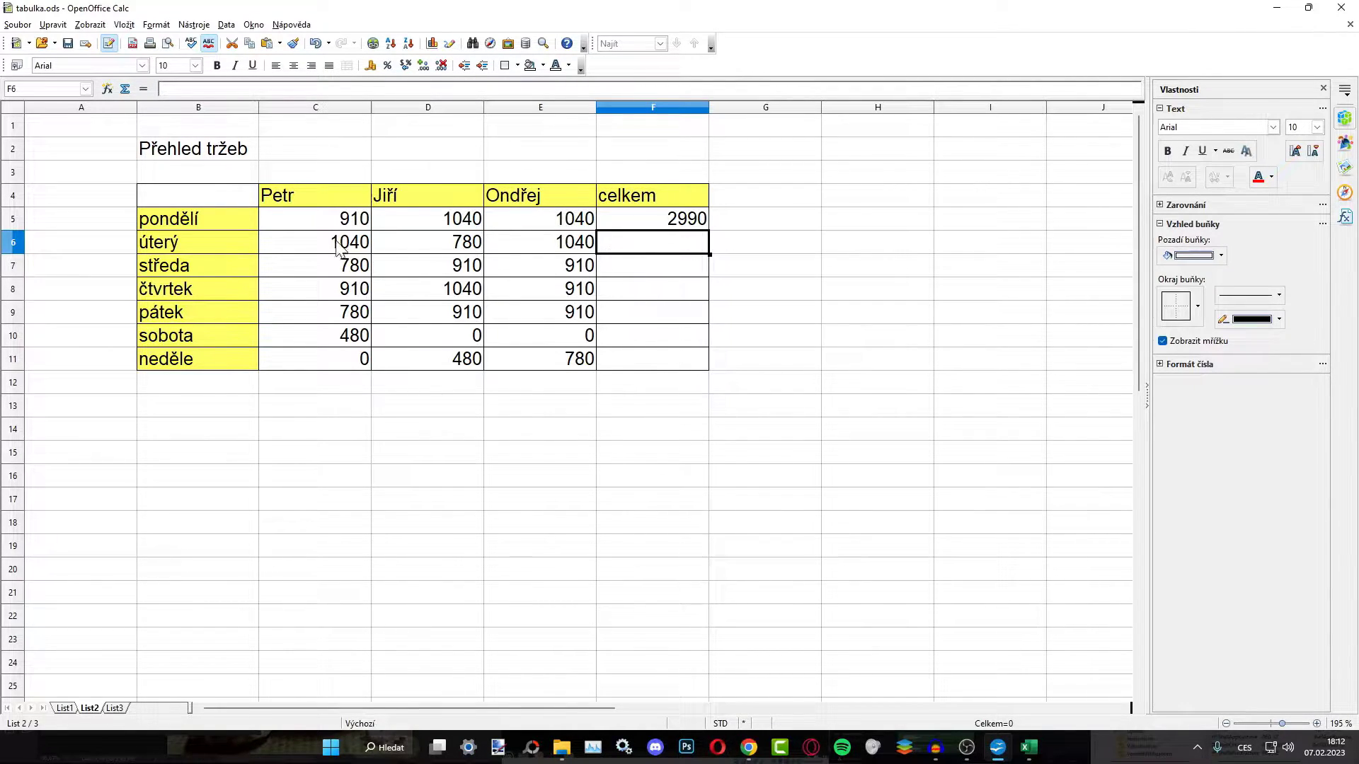
Sum the Tuesday sales in F6 with =SUM(C6:E6) and fill the formula down to F11
click(125, 89)
drag(348, 249, 572, 257)
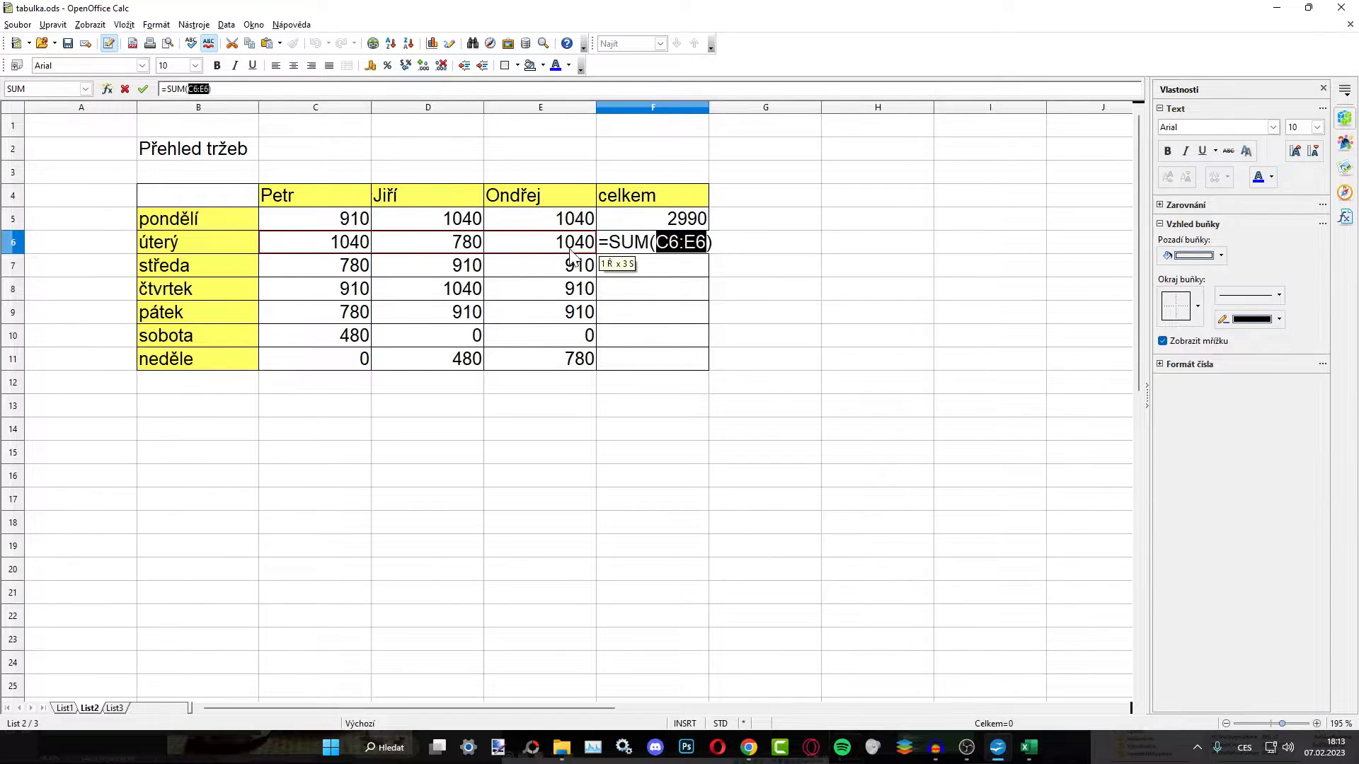
key(Return)
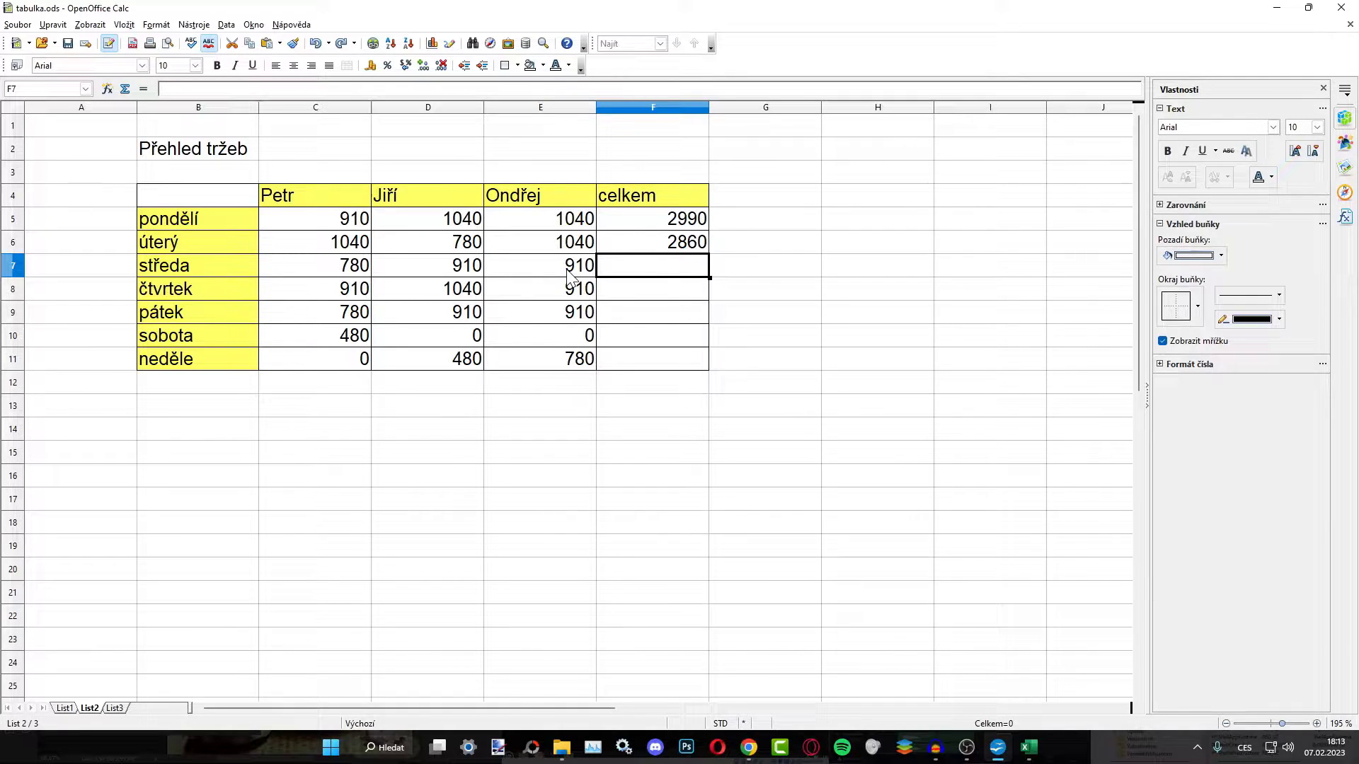
click(654, 247)
drag(709, 253, 709, 371)
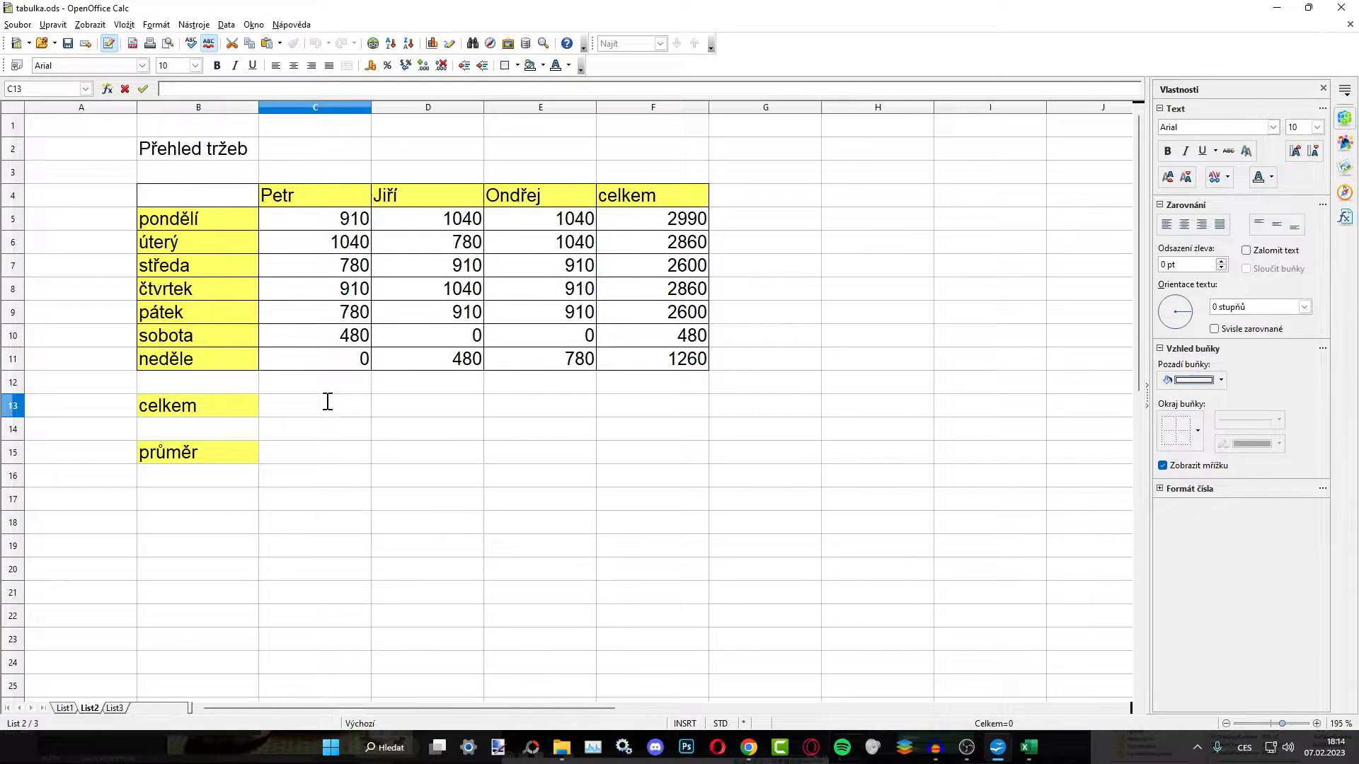
Sum the first sales column in C13 with =SUM(C5:C11) and fill the formula across to F13
key(Escape)
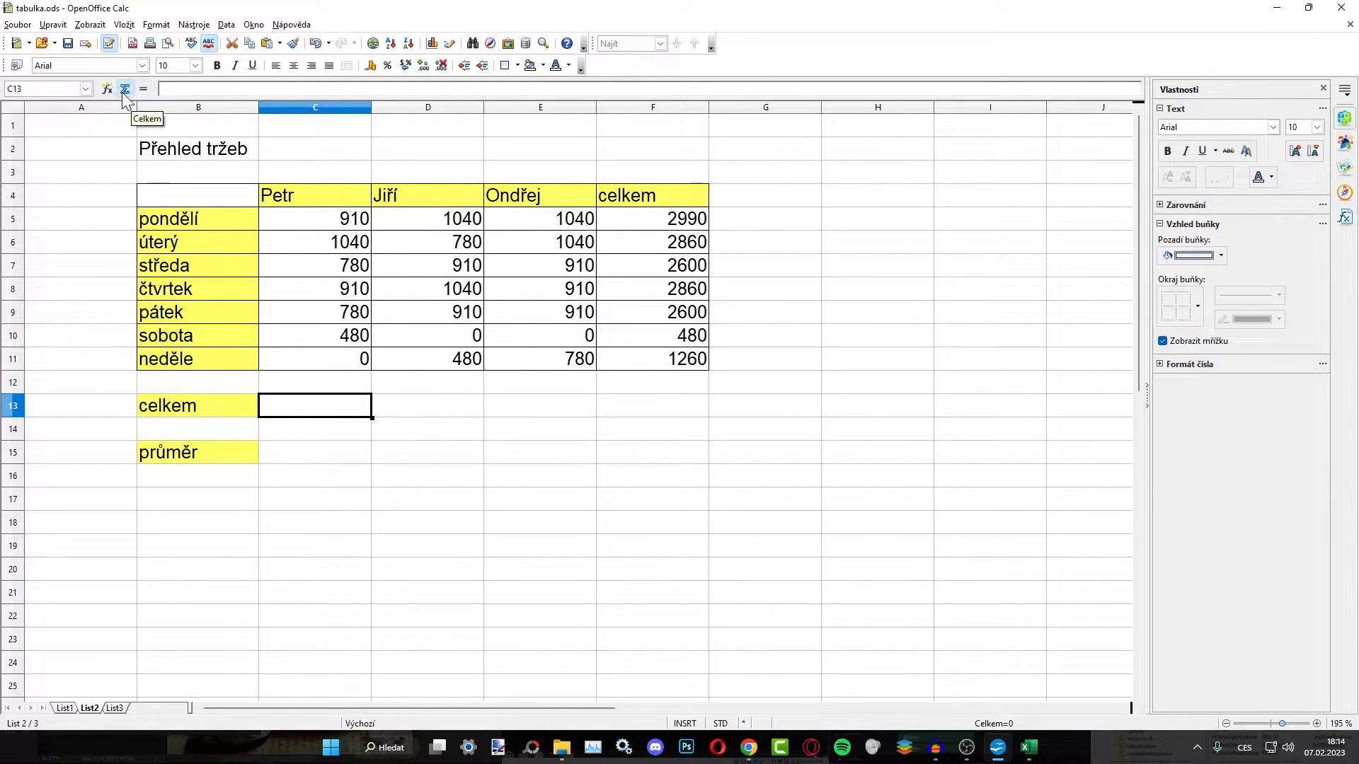
click(126, 88)
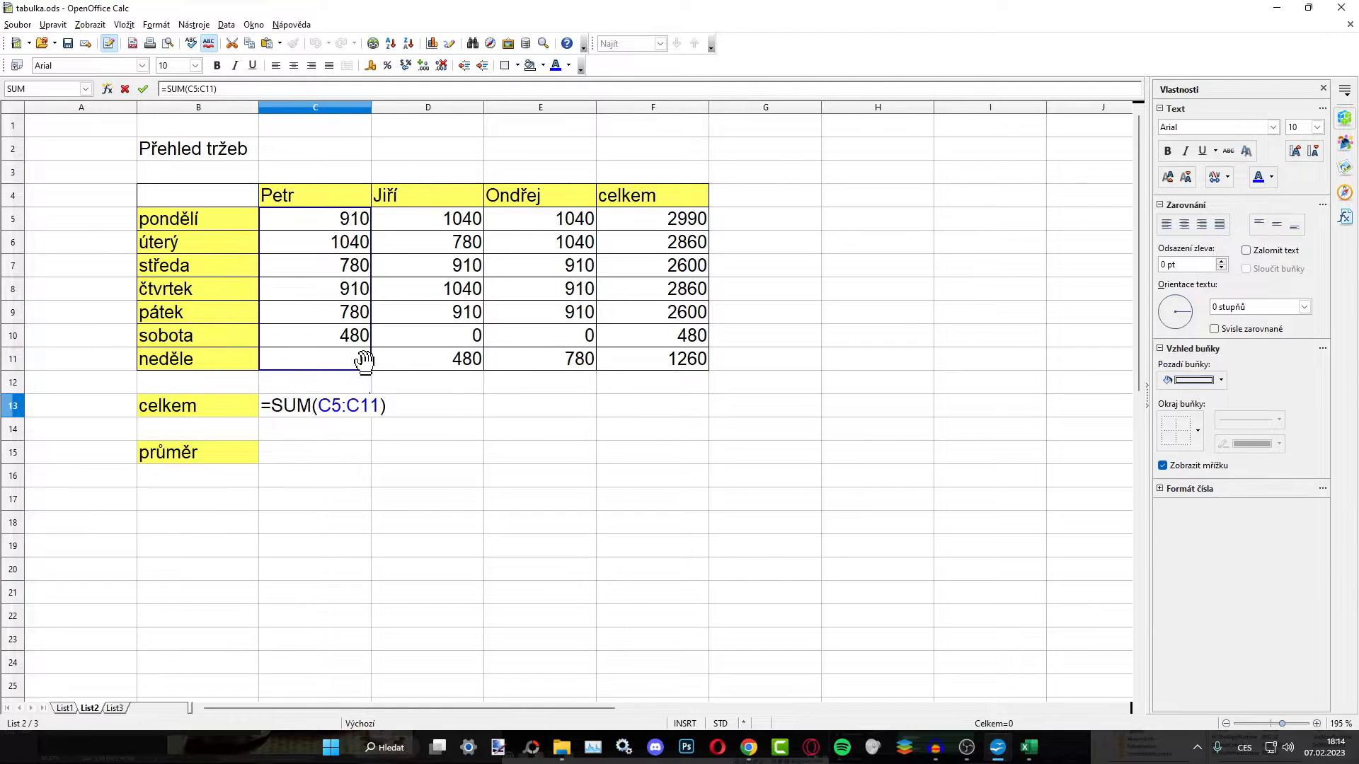
key(Return)
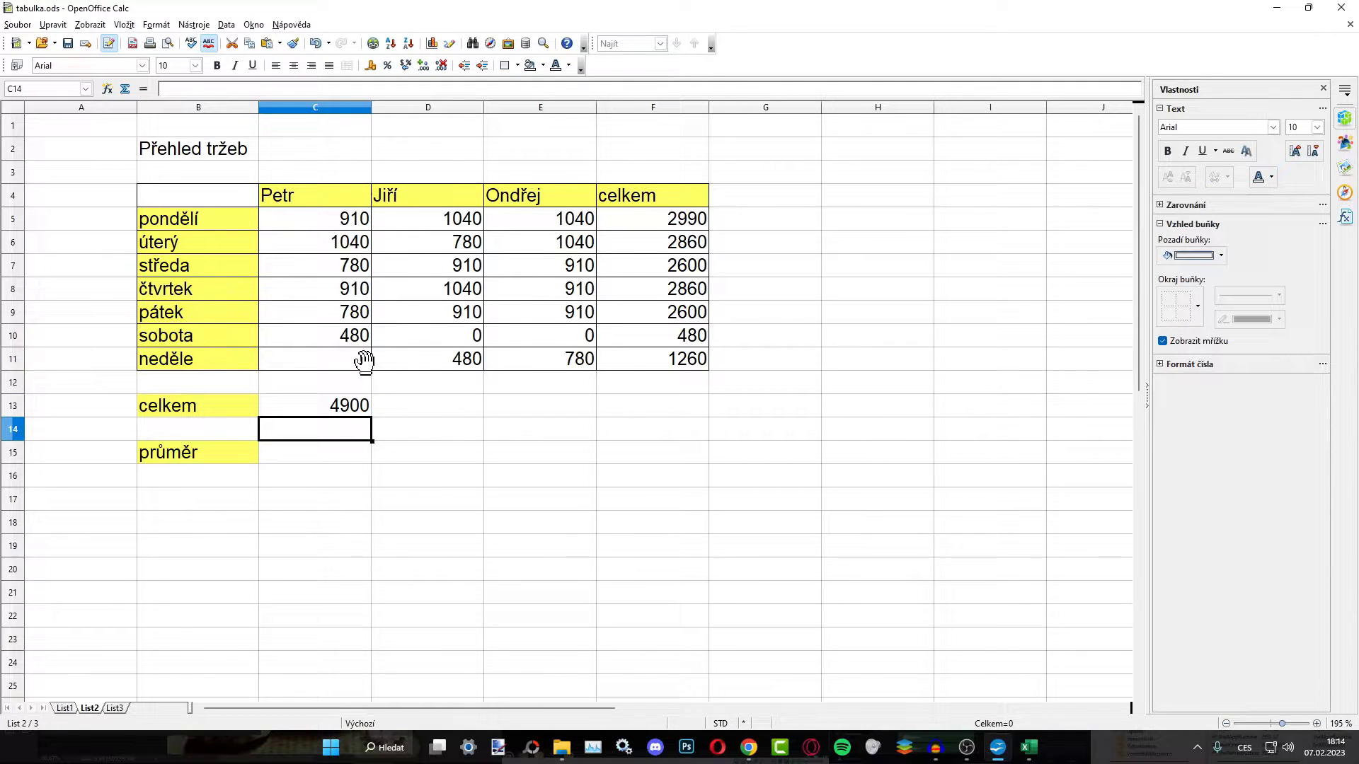
click(363, 402)
drag(372, 418, 667, 418)
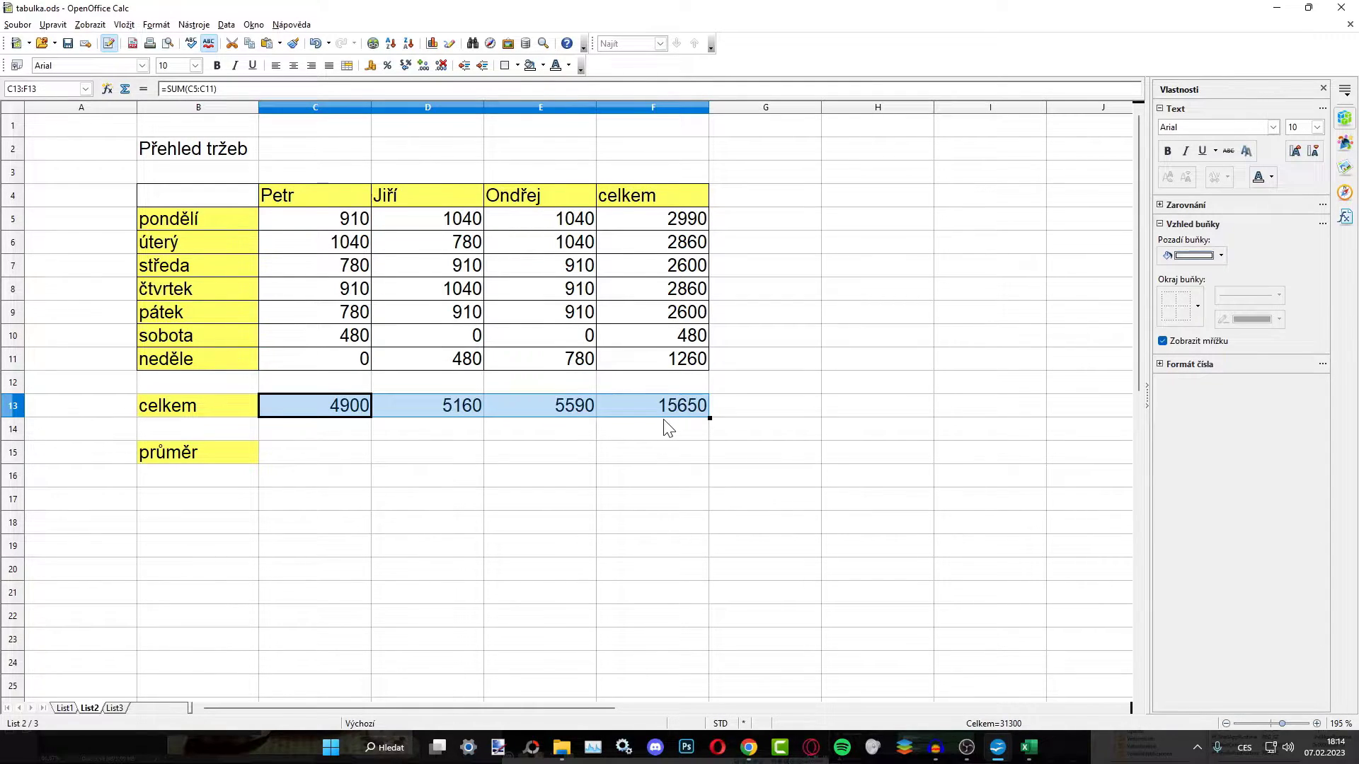
Calculate the first column's daily average in C15 with =SUM(C5:C11)/7
click(324, 457)
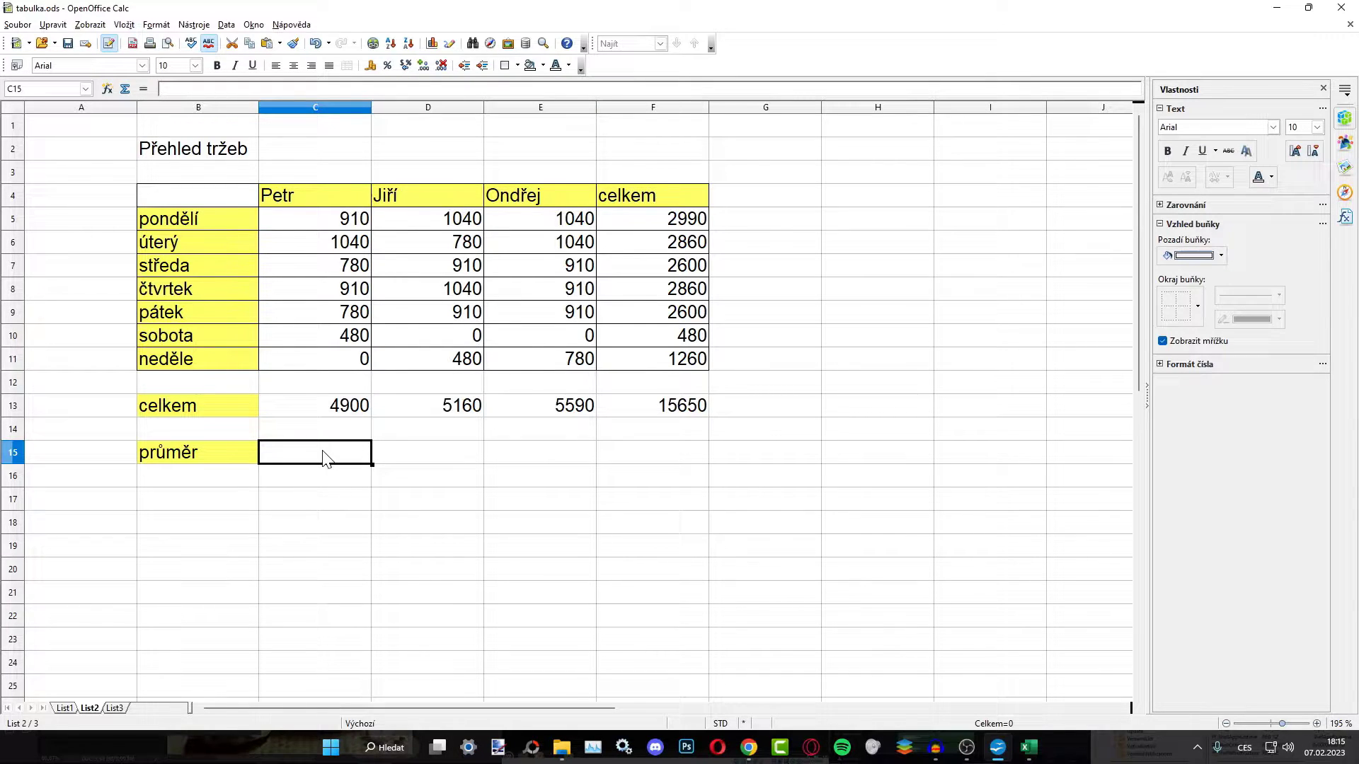
click(126, 95)
drag(320, 216, 325, 350)
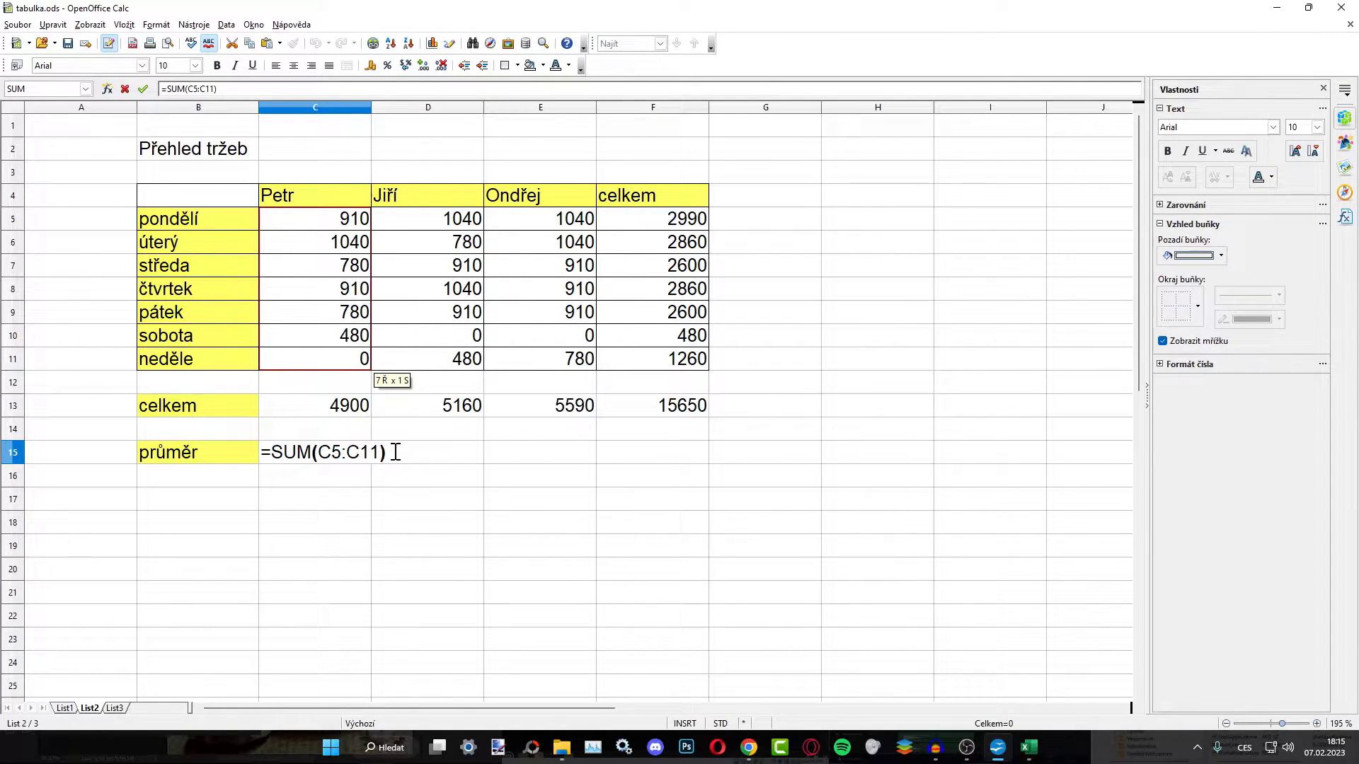
text(/7)
key(Return)
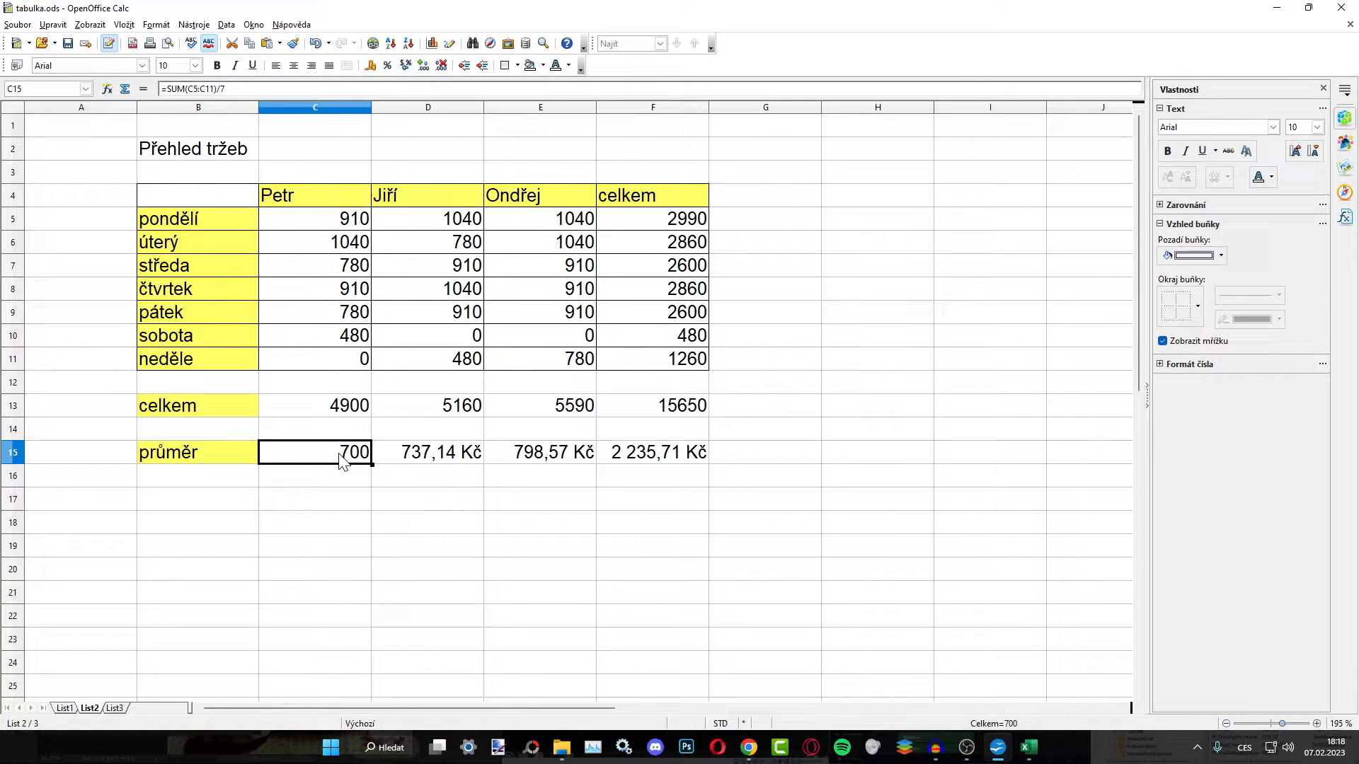
Format the amounts in C5:F15 as currency
drag(342, 461, 682, 222)
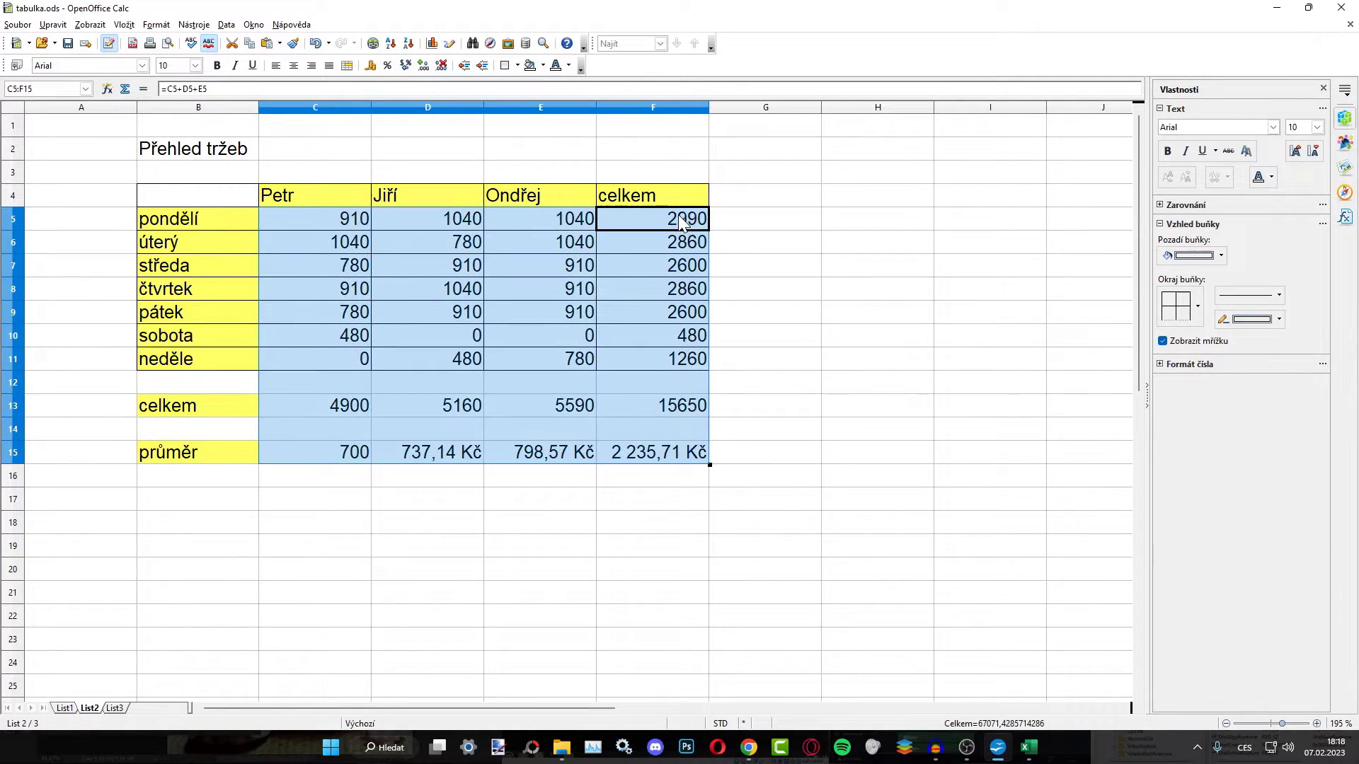
click(368, 70)
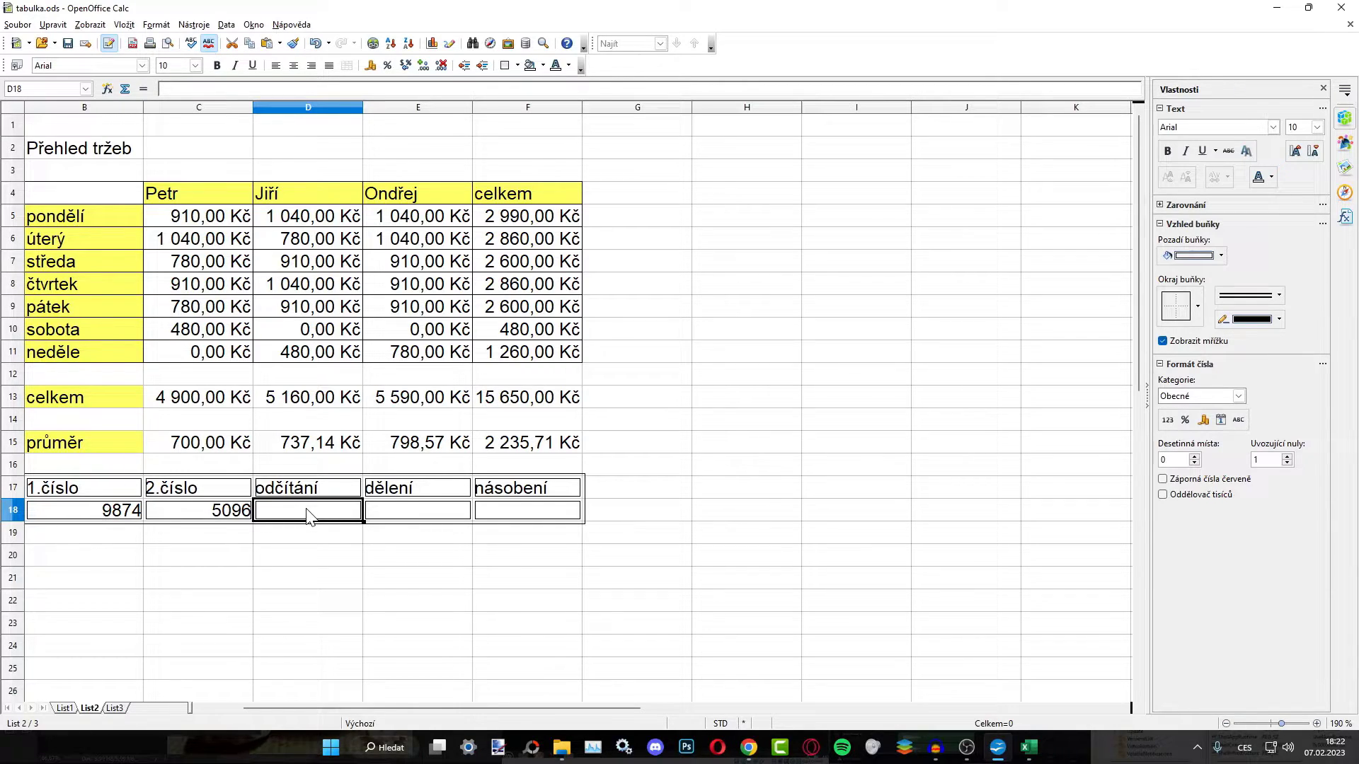
Subtract the second number from the first in D18 with =B18-C18
text(=B18-)
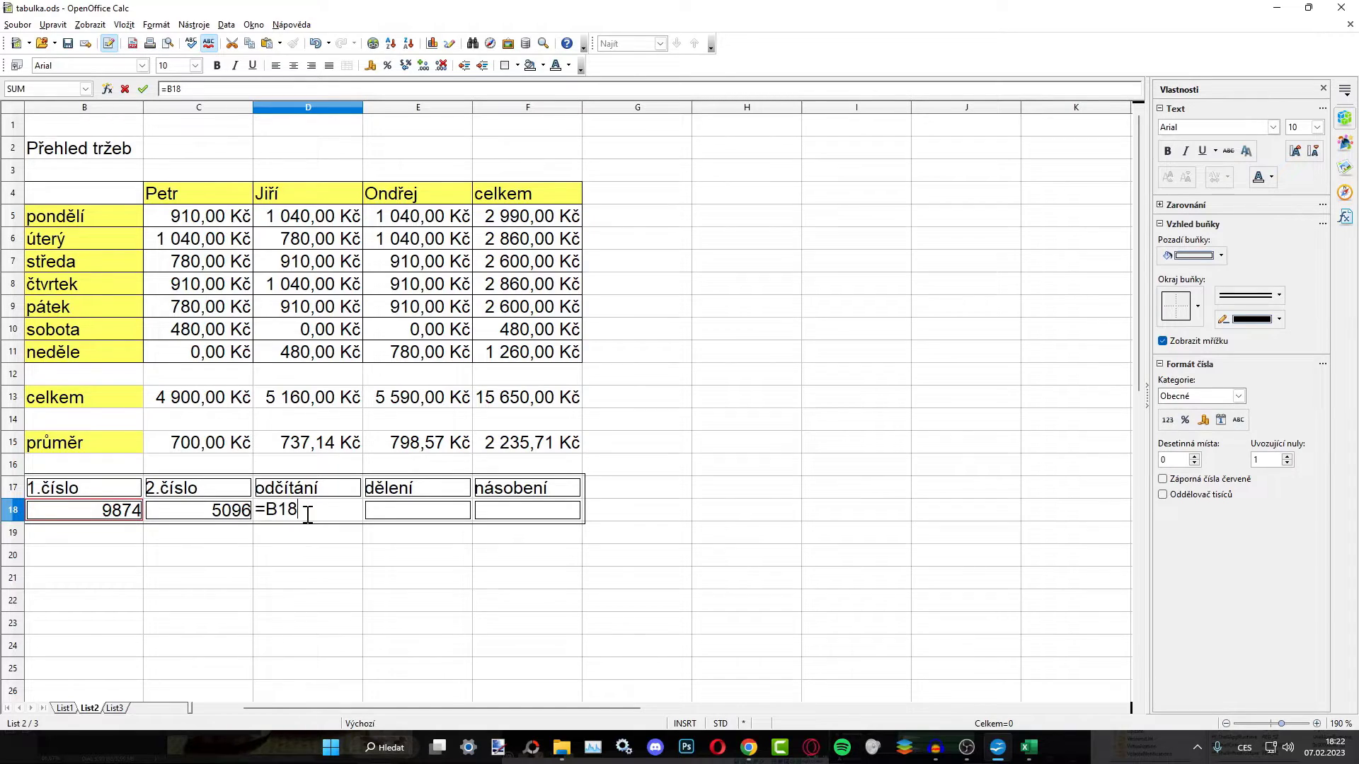
click(201, 514)
key(Return)
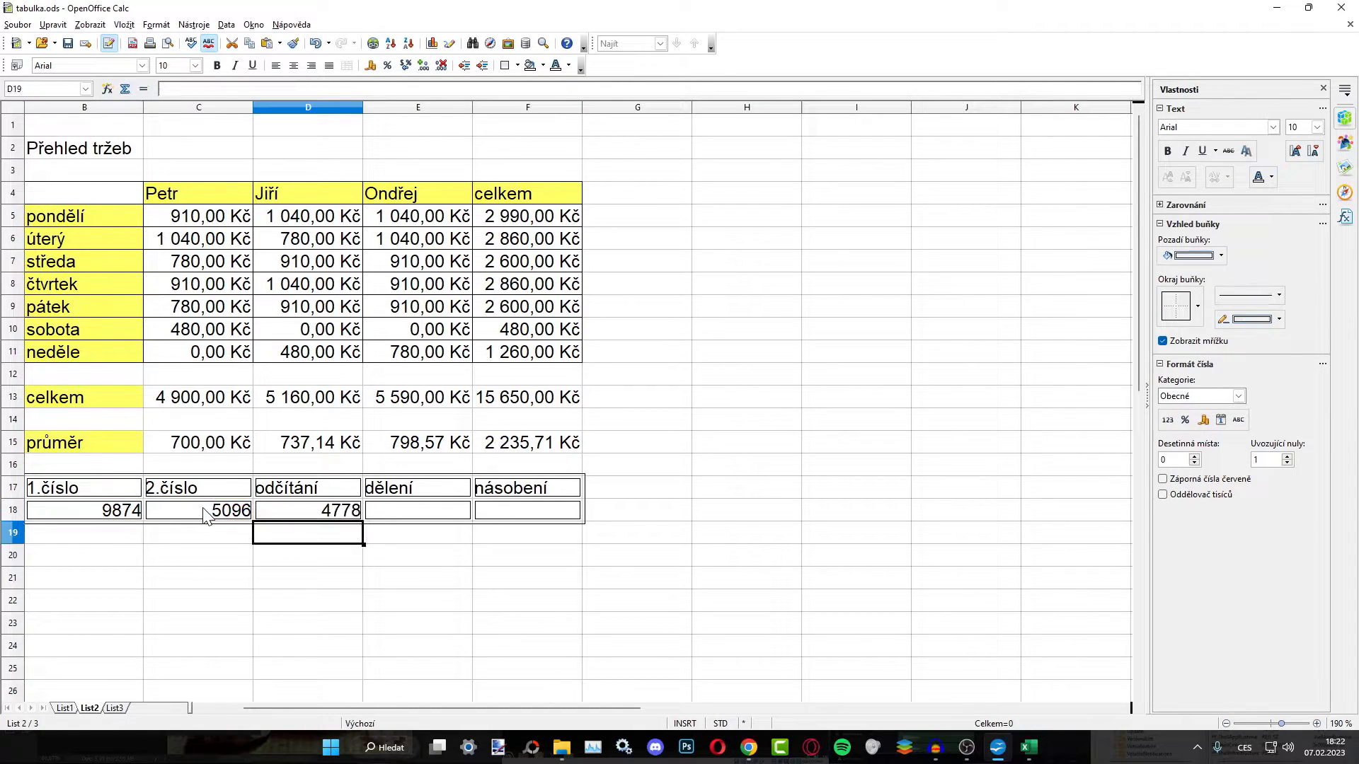
Divide the first number by the second in E18 with =B18/C18
click(404, 517)
text(=)
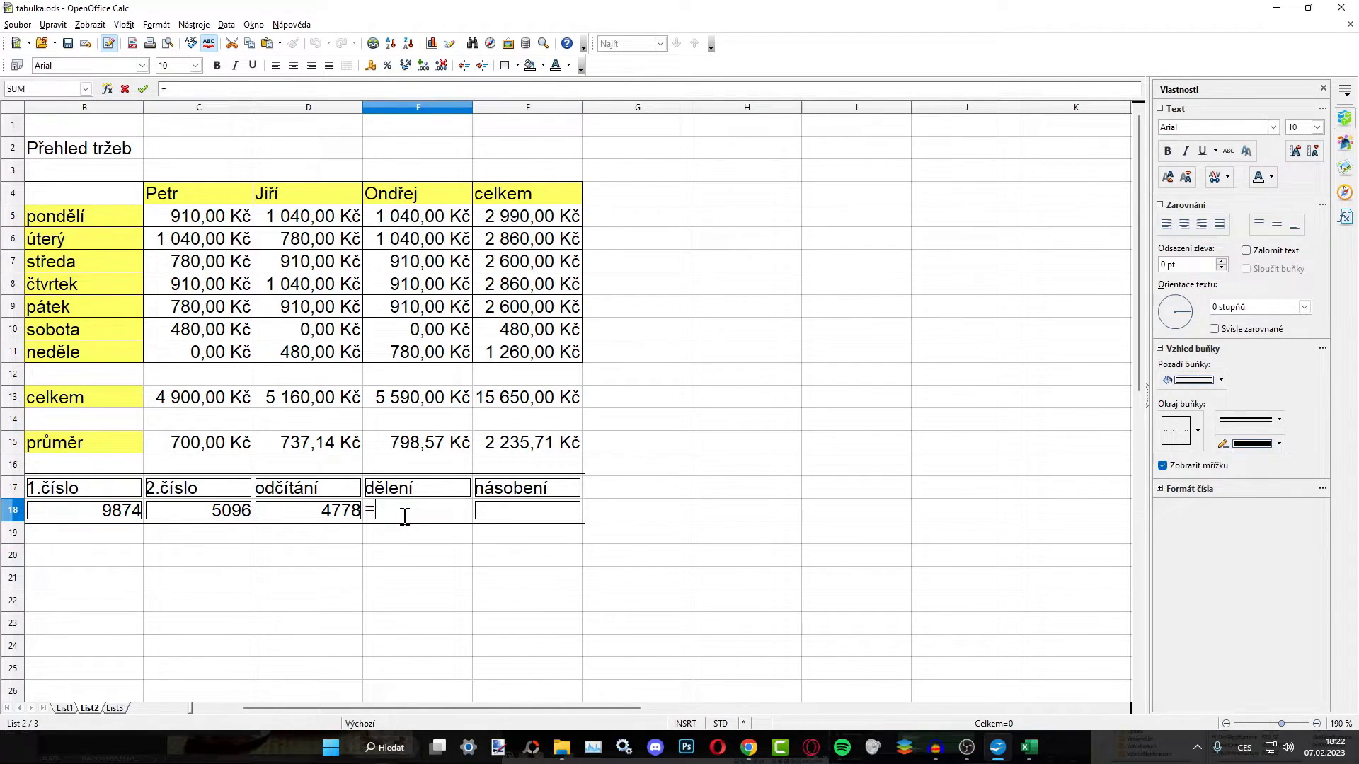
click(97, 516)
text(/)
click(227, 518)
key(Return)
Multiply the two numbers in F18 with =B18*C18
click(524, 511)
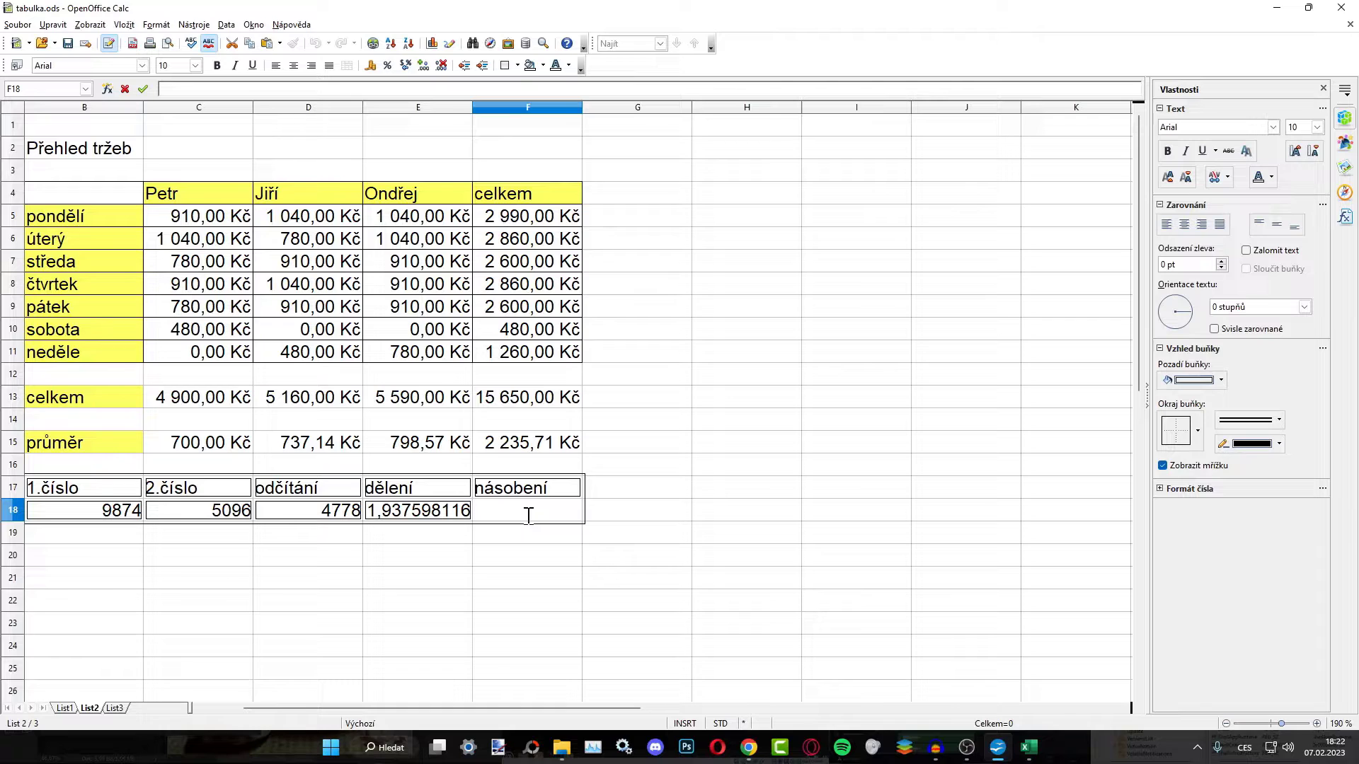
text(=B18*)
click(233, 518)
key(Return)
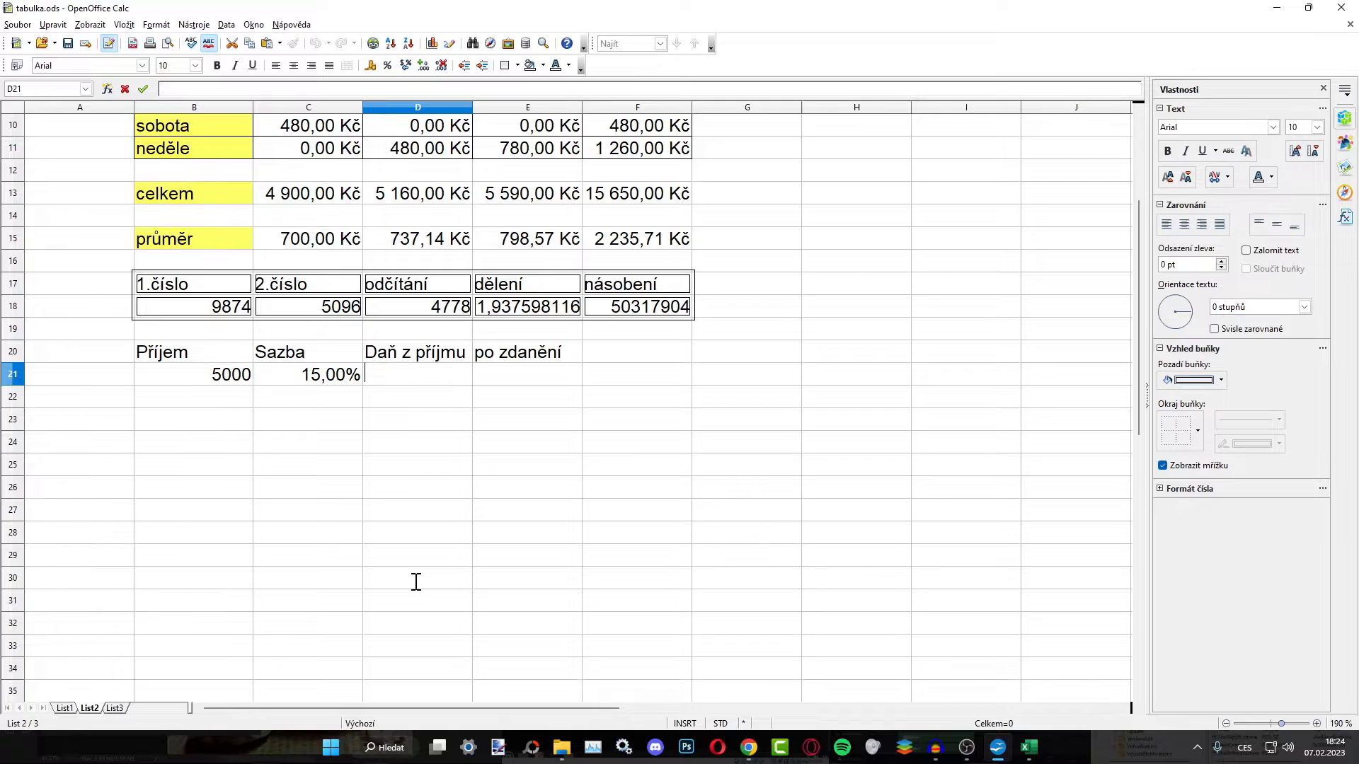
text(=)
click(206, 376)
text(/)
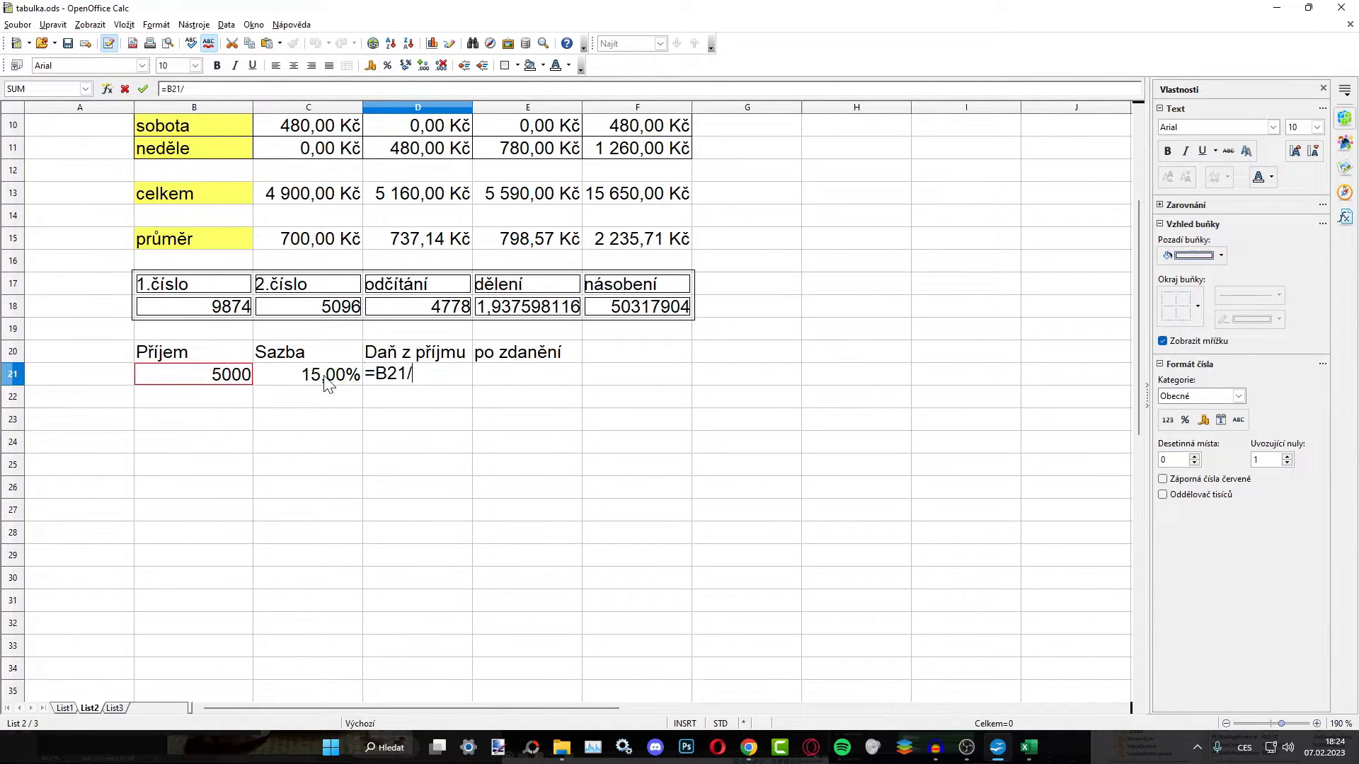
key(BackSpace)
key(BackSpace)
key(BackSpace)
key(BackSpace)
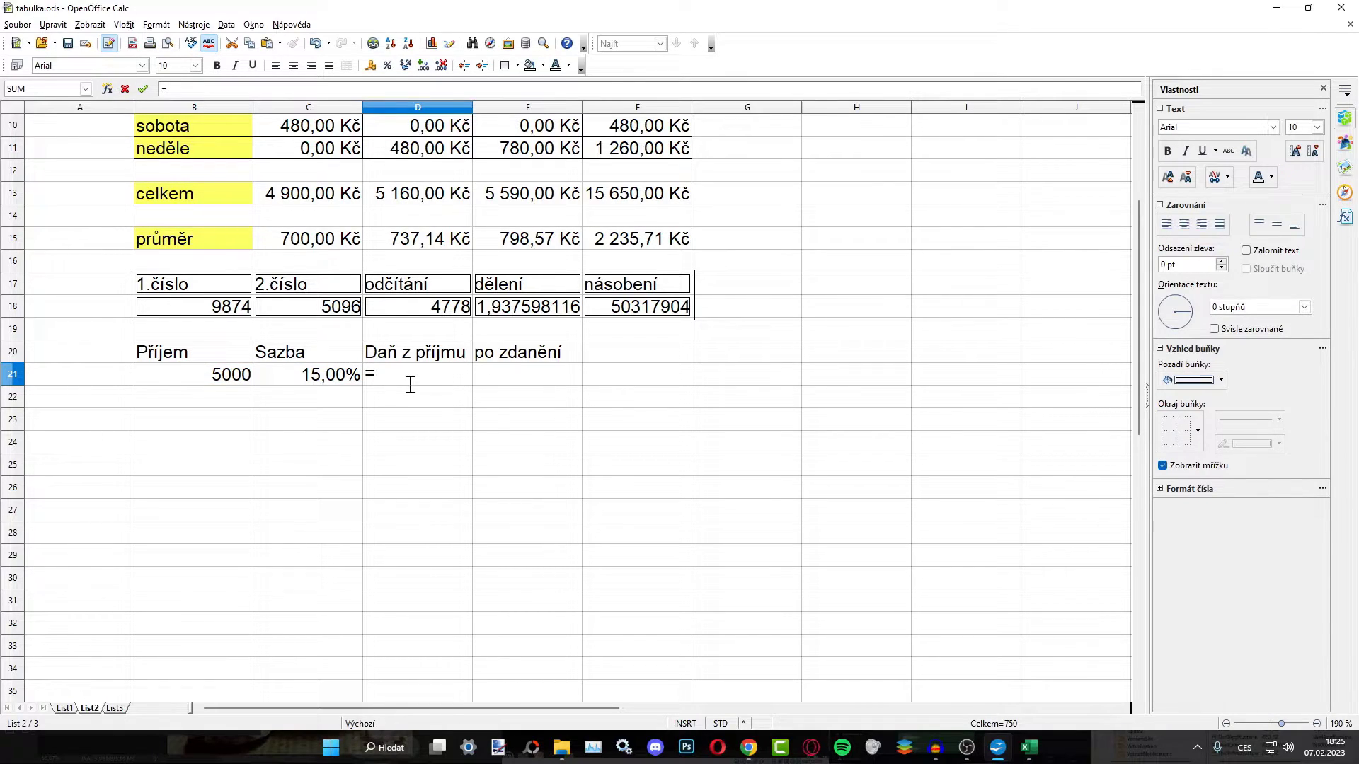
Calculate the income tax in D21 by multiplying income by rate with =B21*C21
click(221, 386)
text(*)
click(318, 382)
key(Return)
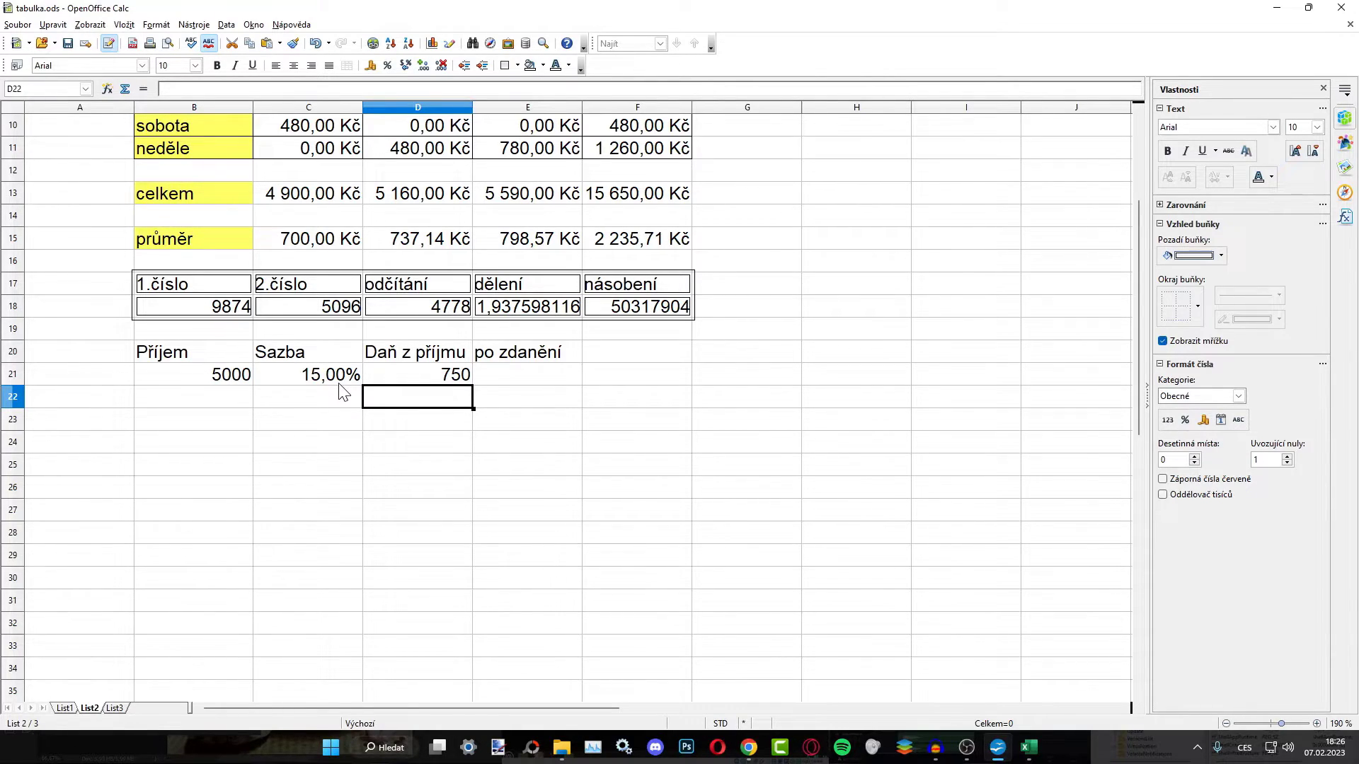
Calculate the income after tax in E21 by subtracting the tax from the income with =B21-D21
double_click(540, 376)
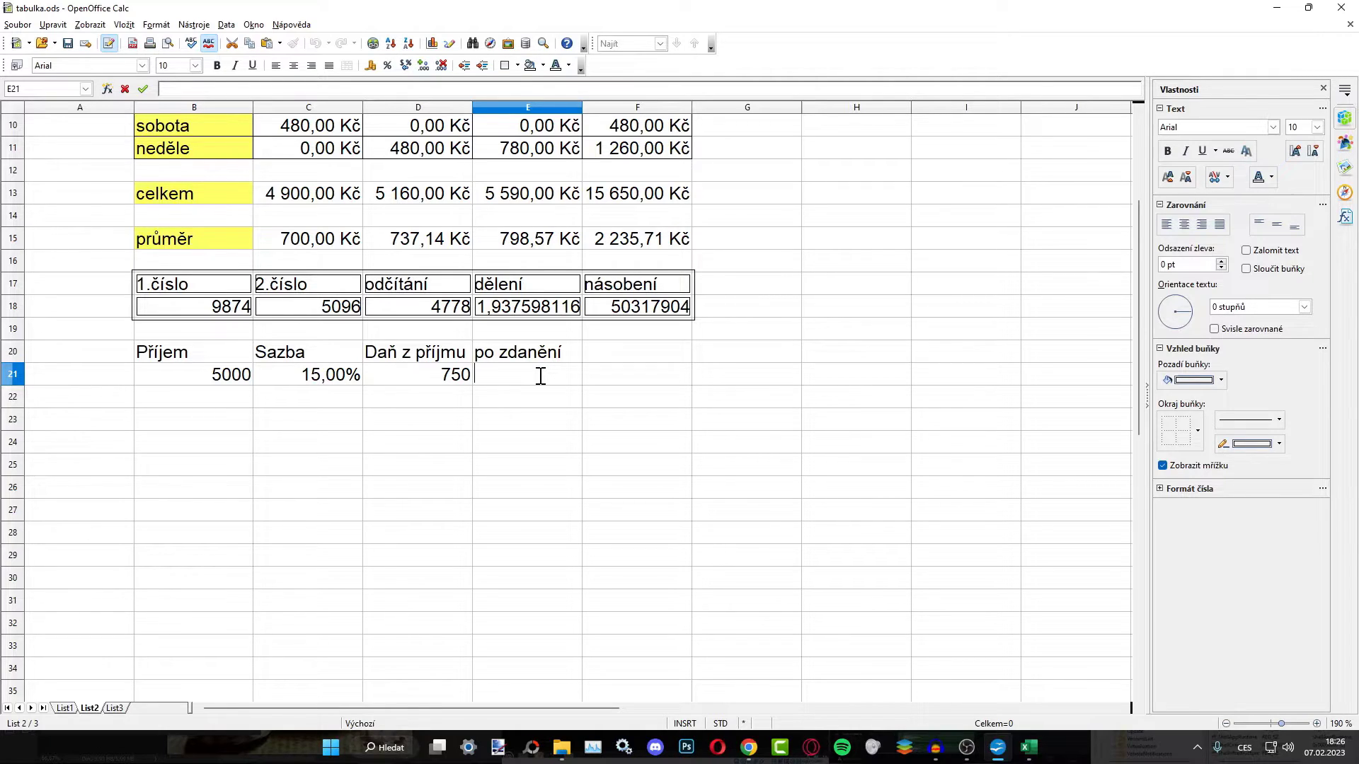
text(=)
click(198, 376)
text(-)
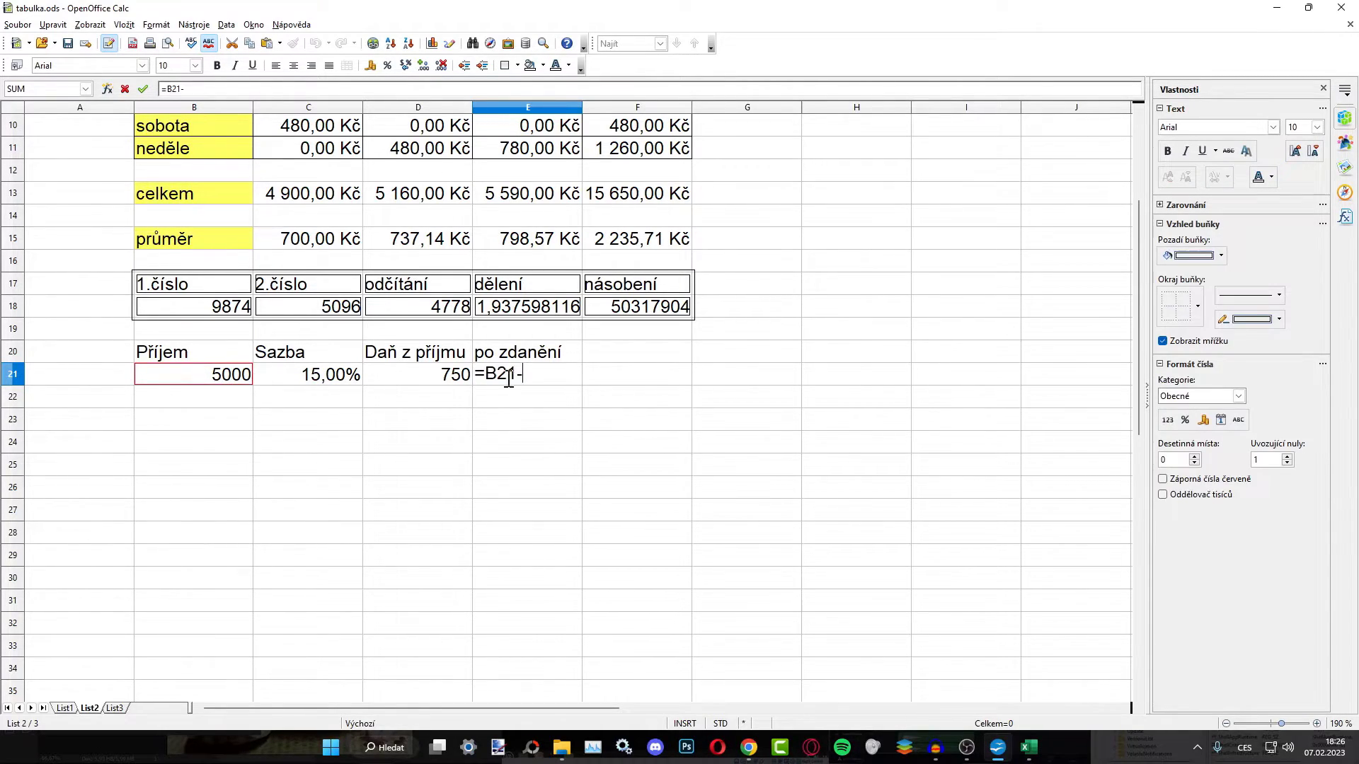
click(446, 380)
key(Return)
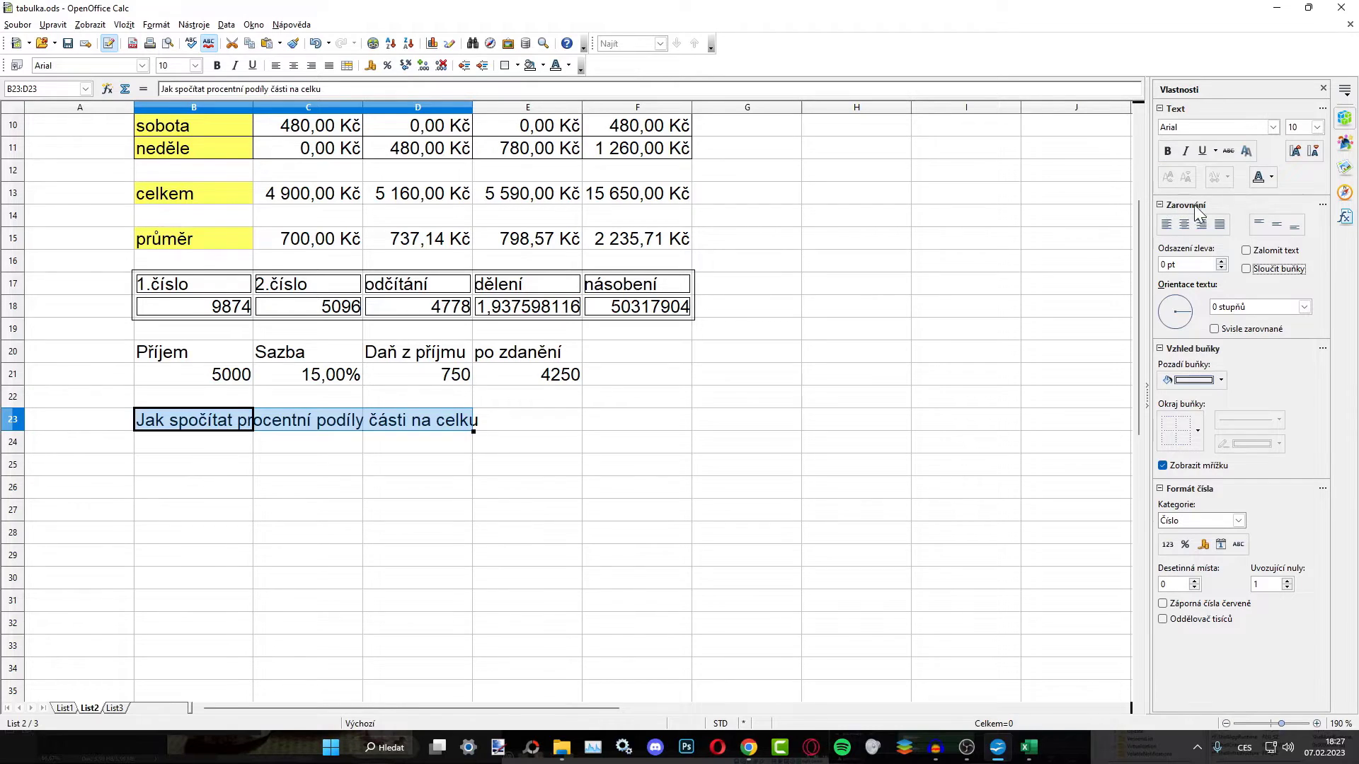
Merge cells B23:D23 containing the heading about percentage shares of a whole
click(1246, 269)
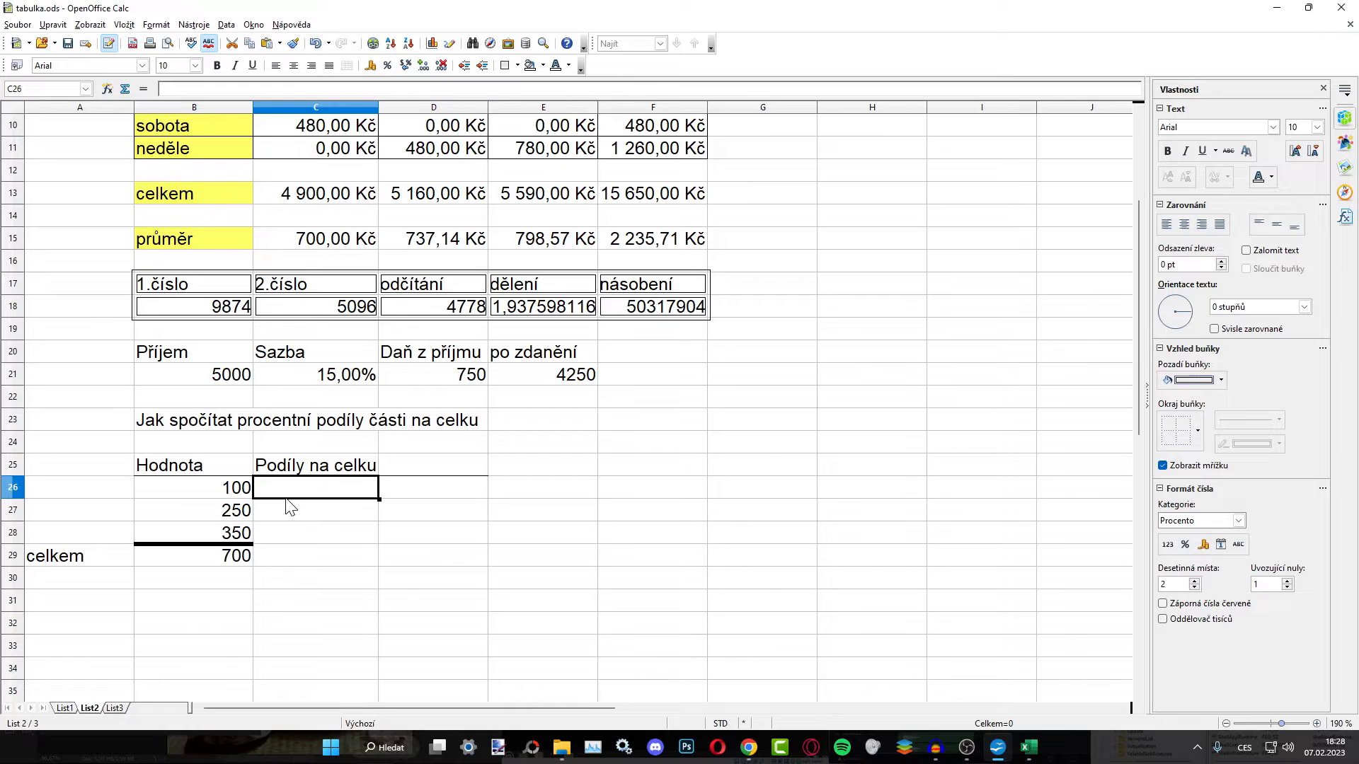
Calculate the first value's share of the total in C26 with =B26/B29
double_click(318, 488)
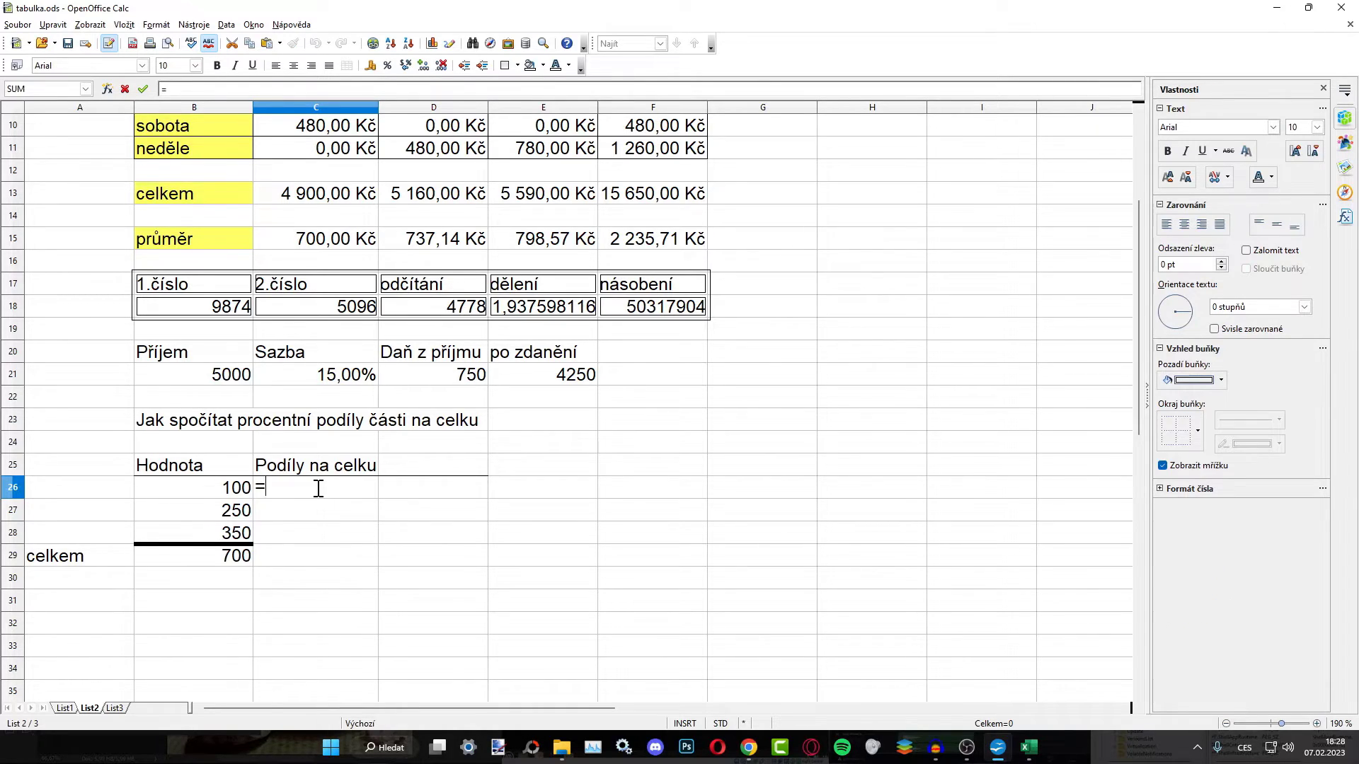
click(170, 495)
text(/)
click(223, 558)
key(Return)
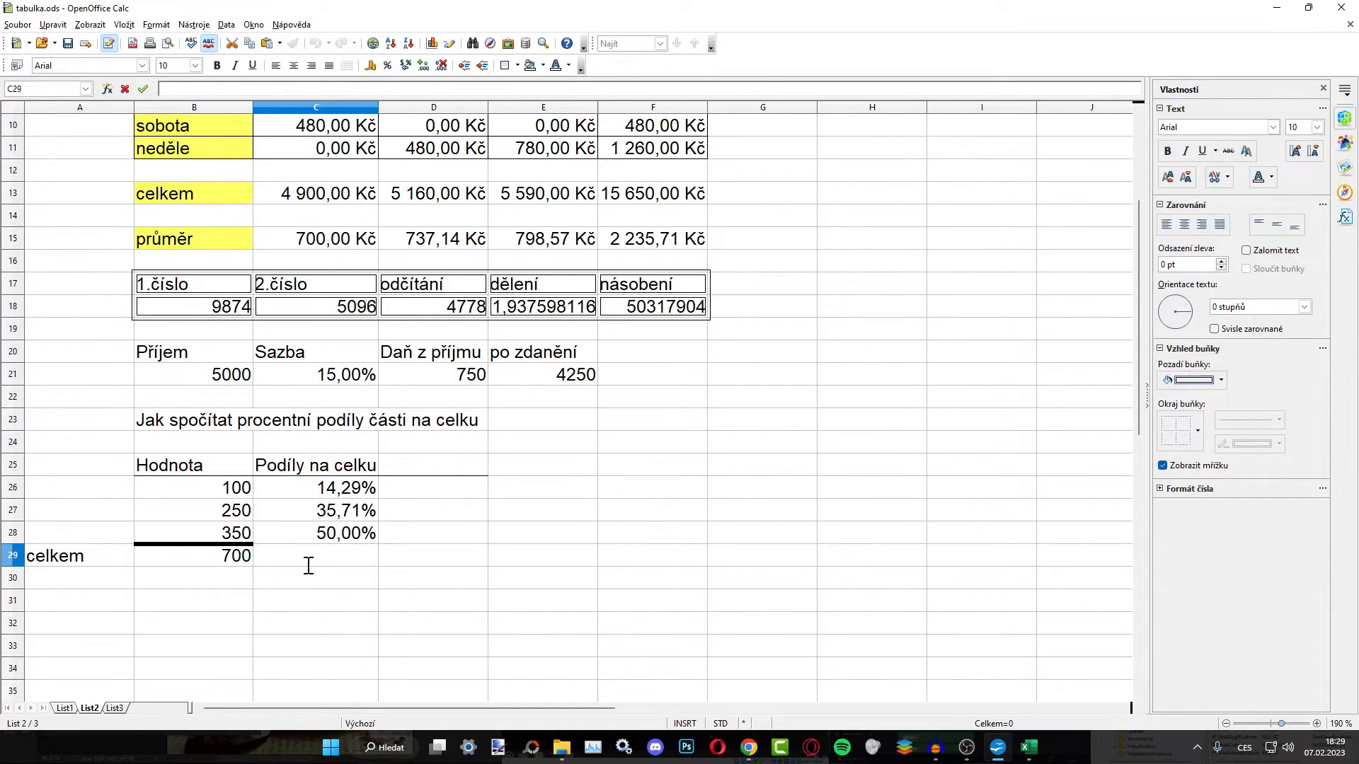
Sum the percentage shares from C26 to C28 in cell C29
key(Escape)
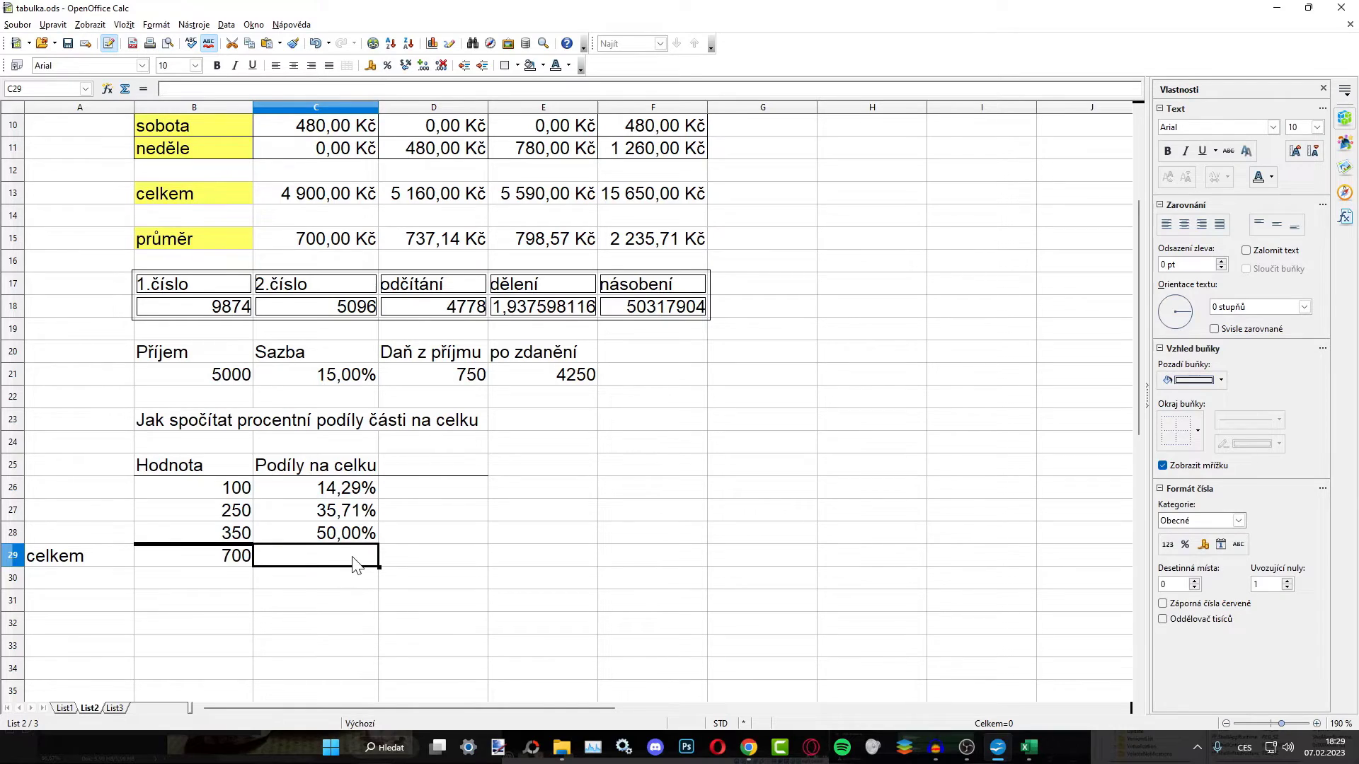
click(126, 90)
key(Return)
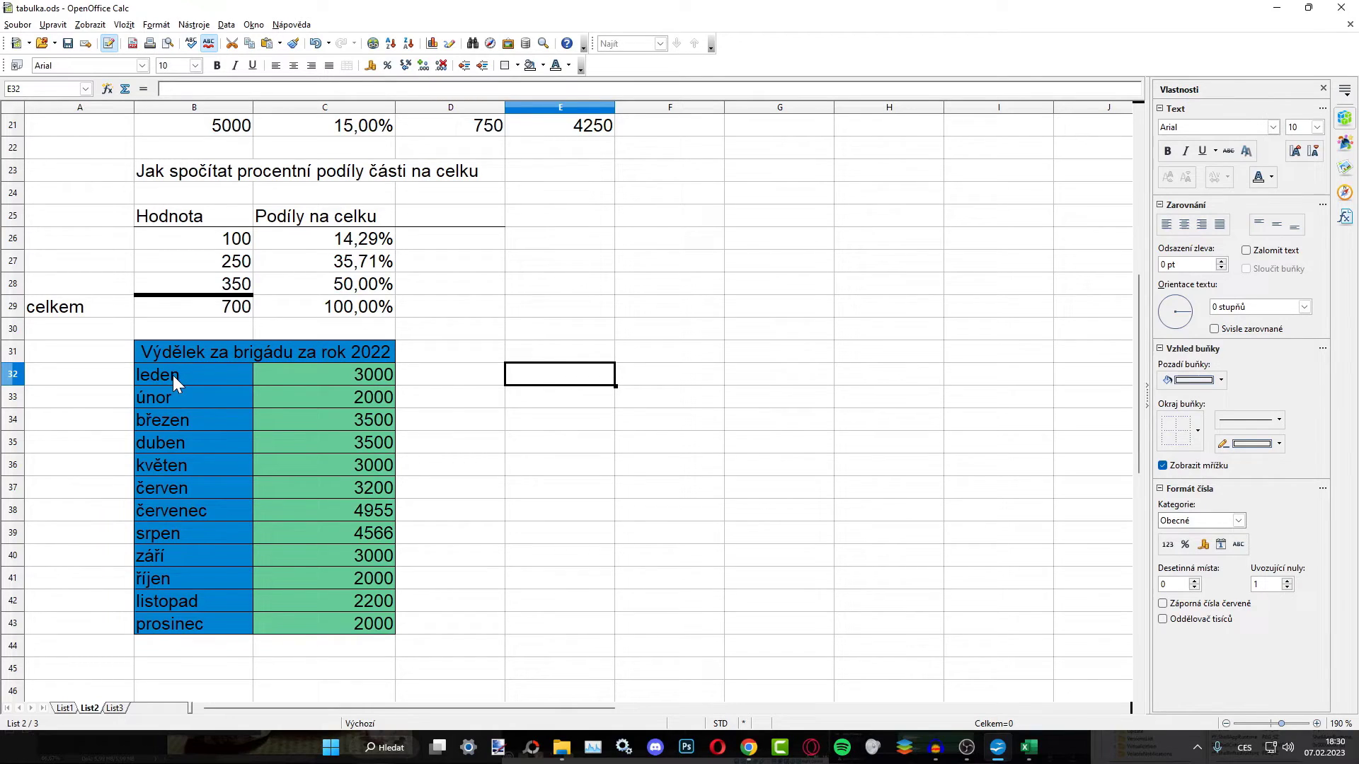
Insert a normal column chart of the monthly earnings in B31:C43 and shrink it so it sits clear of the table
drag(173, 375, 383, 623)
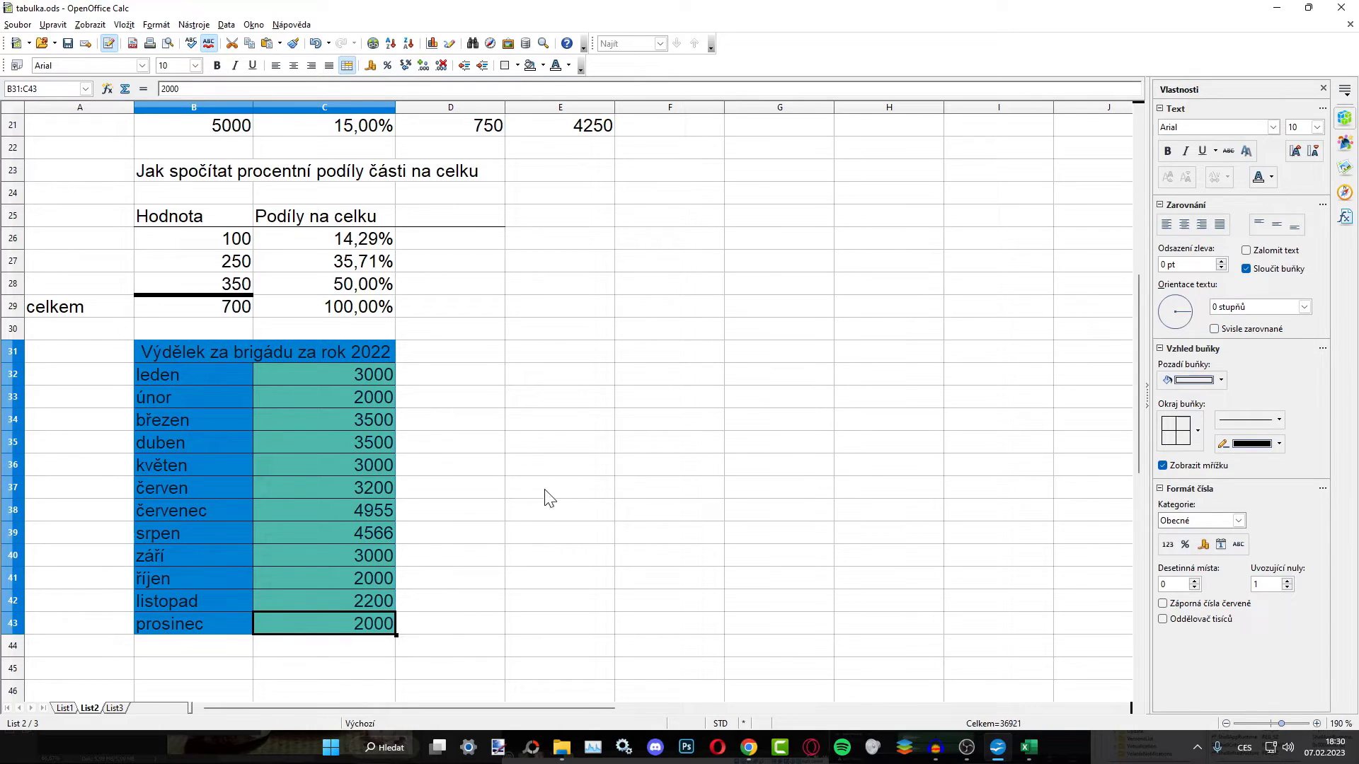
click(431, 44)
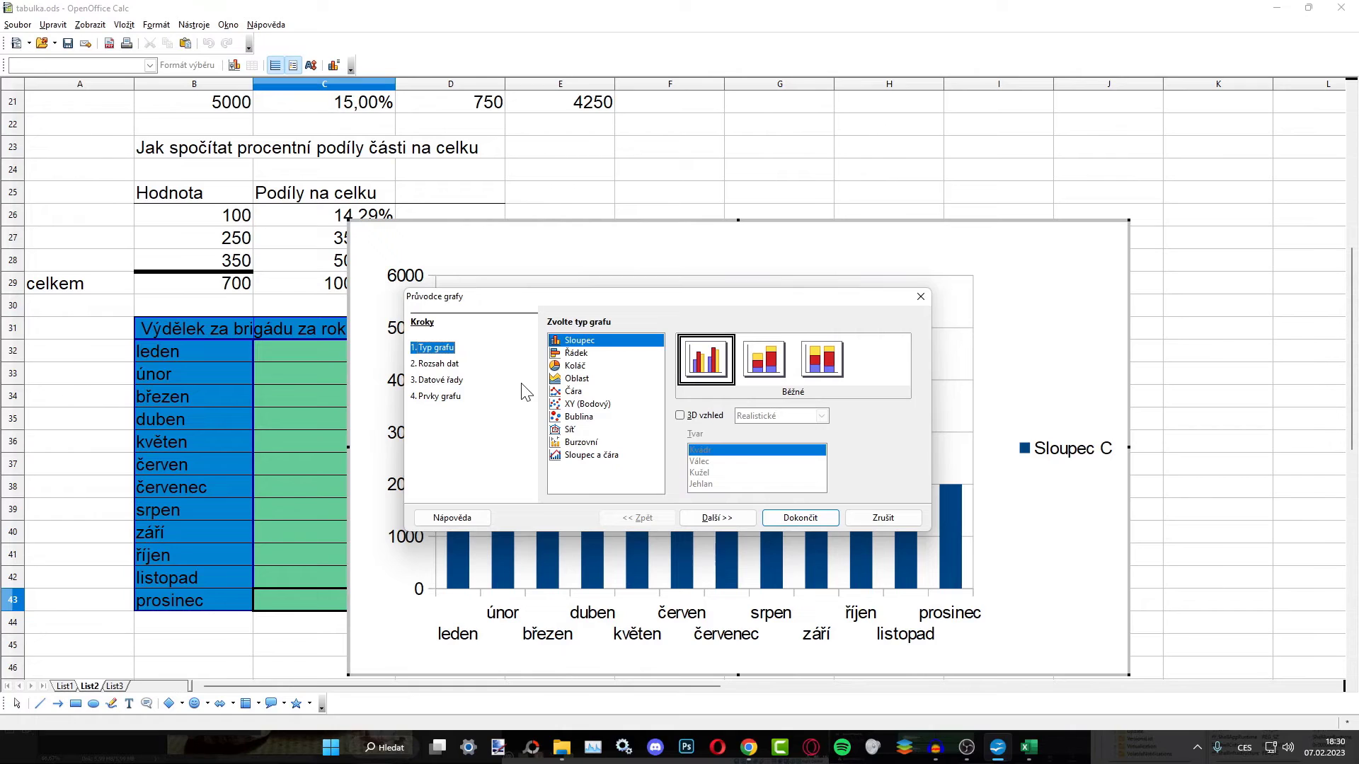
click(780, 519)
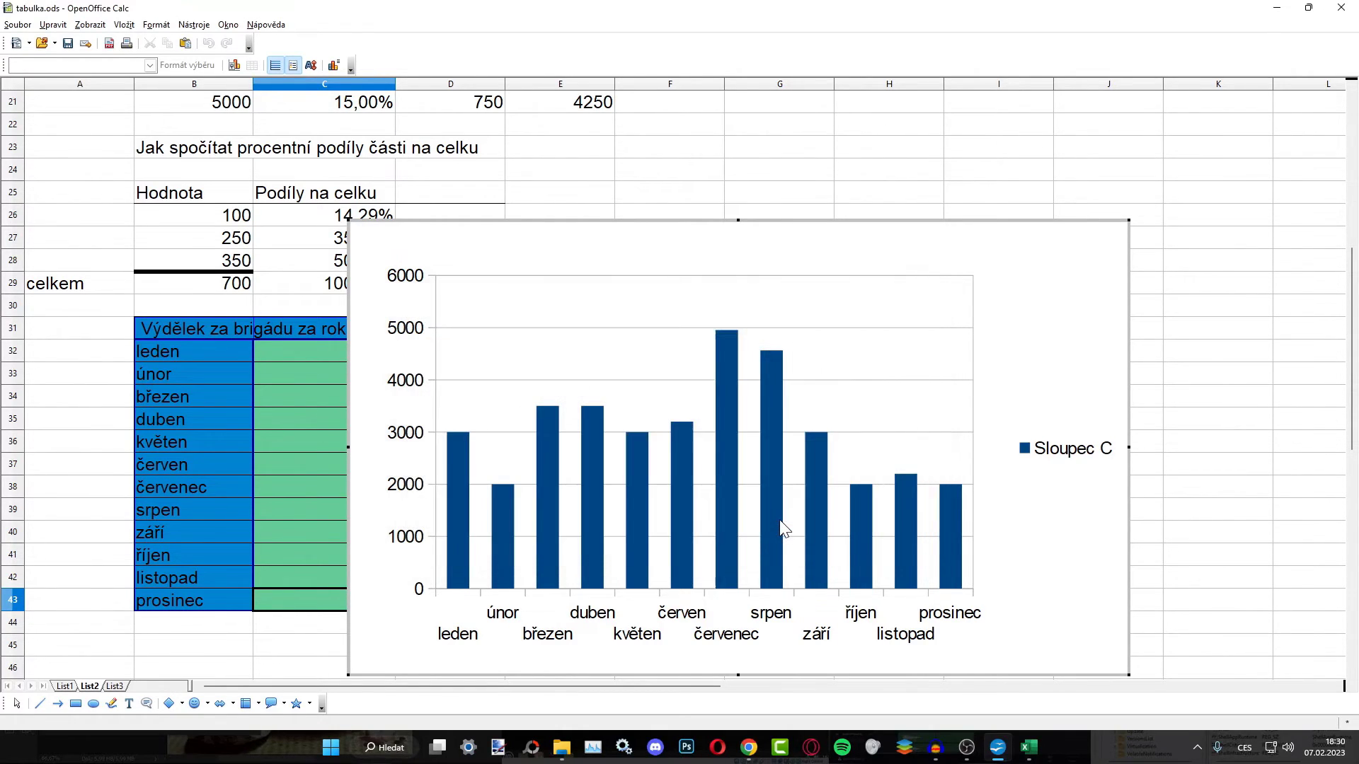
drag(348, 220, 558, 311)
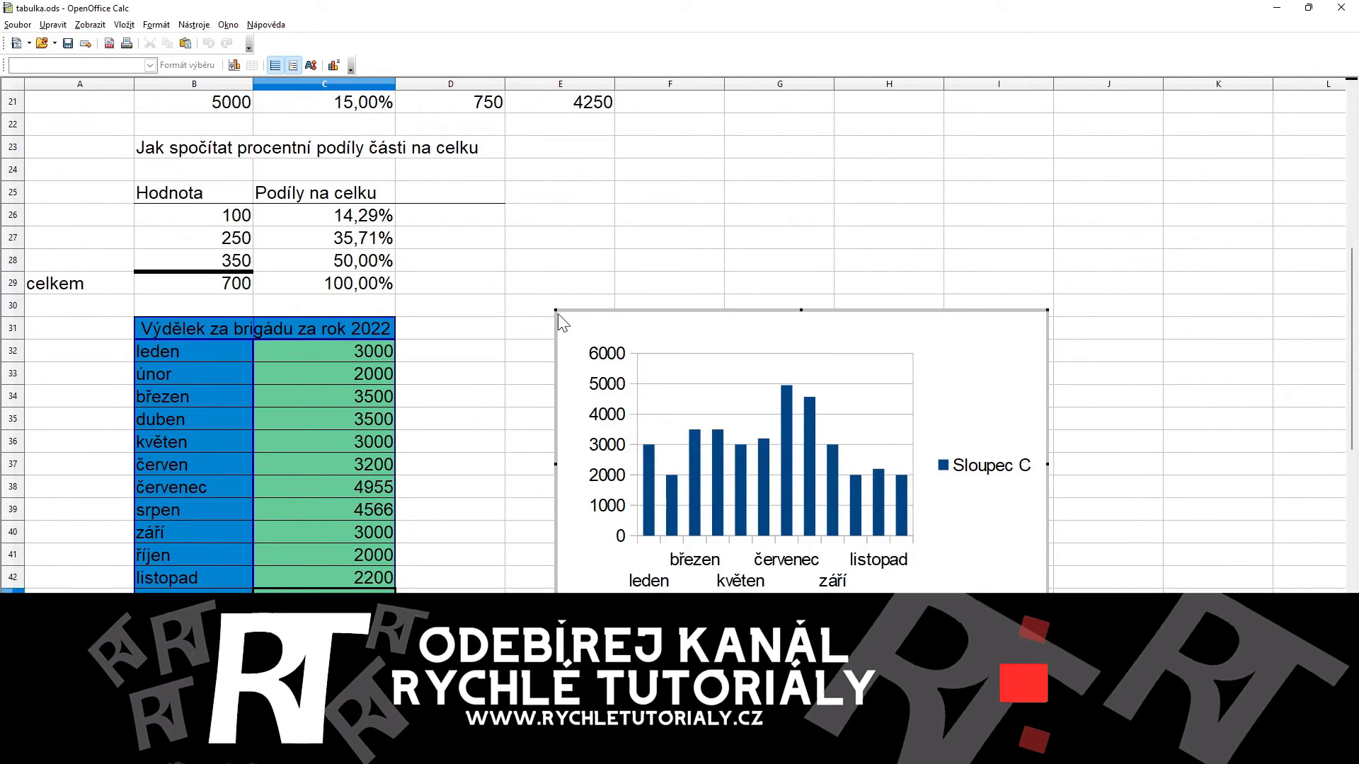